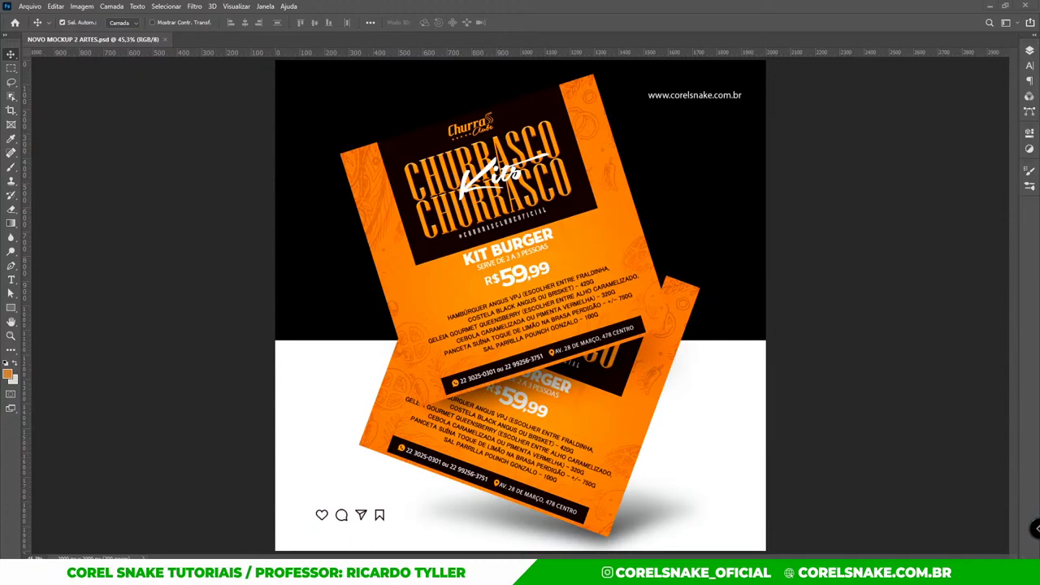
- Switch from the Photoshop flyer mockup to the browser showing the Corel Snake homepage
key(alt+Tab)
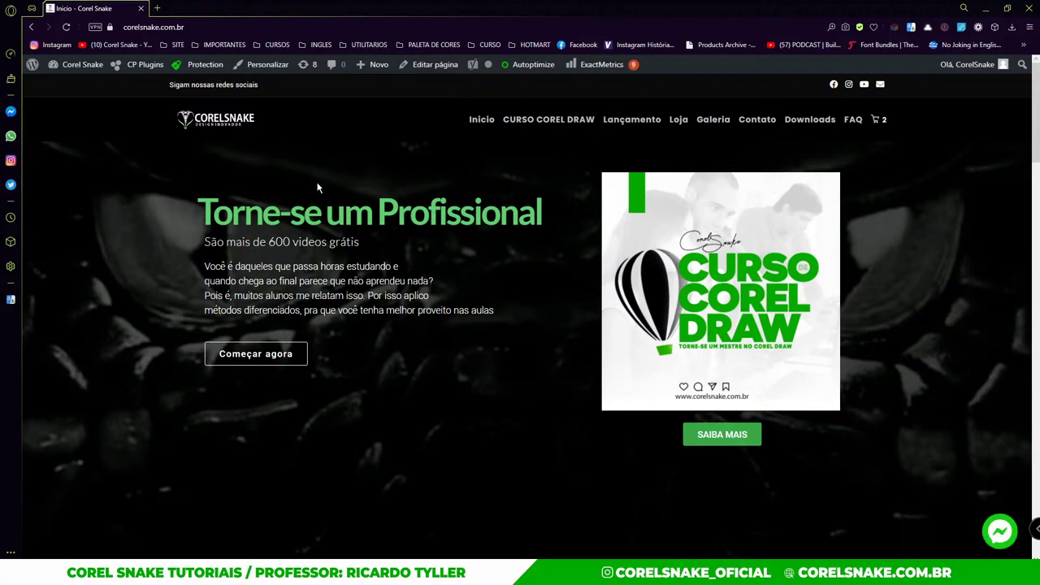
- Scroll the Corel Snake homepage down to the Participe do sorteio giveaway form, leaving the address unchanged
click(172, 30)
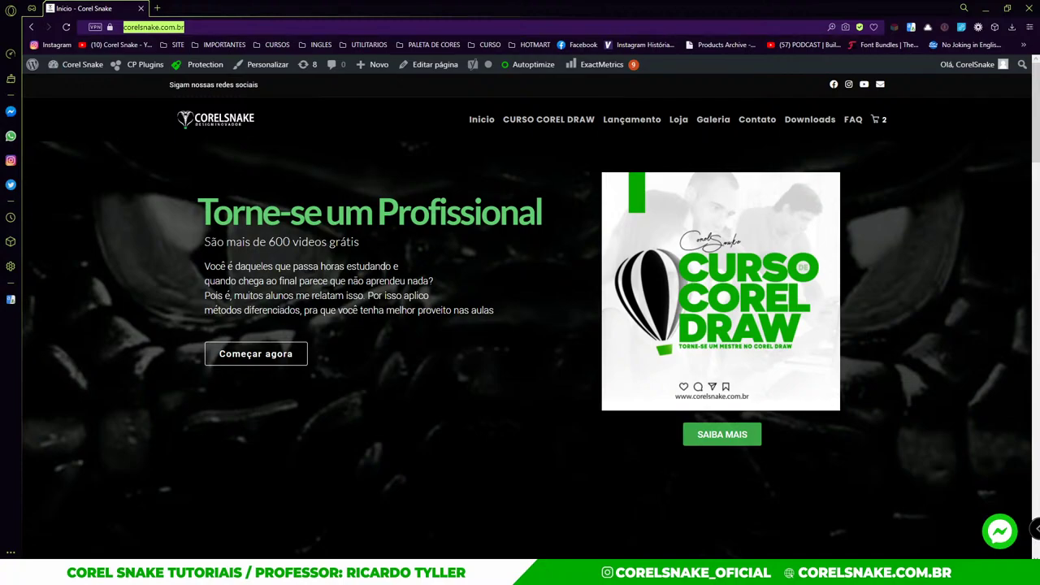
key(Escape)
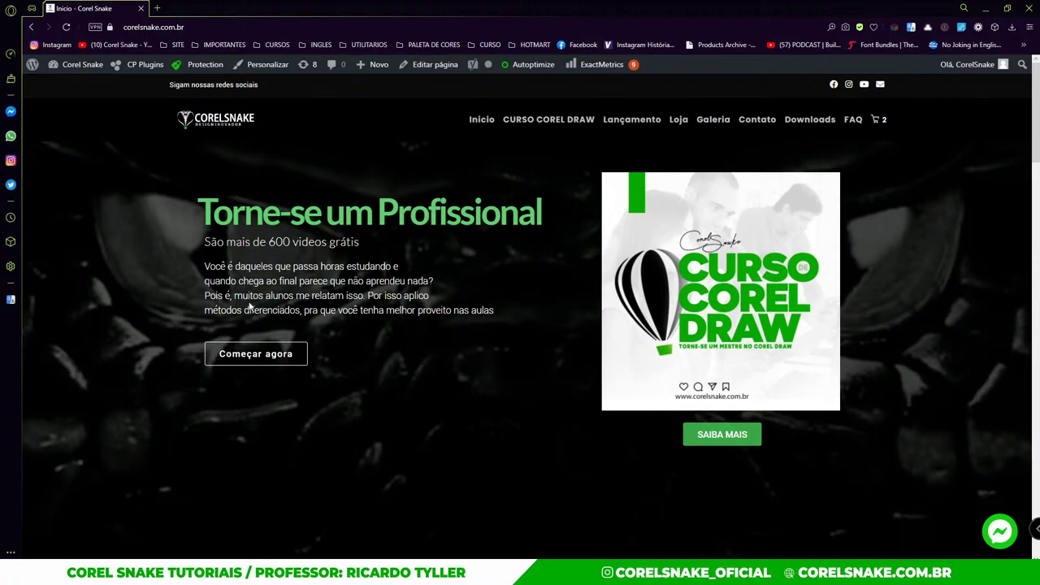
scroll(252, 313, down, 6)
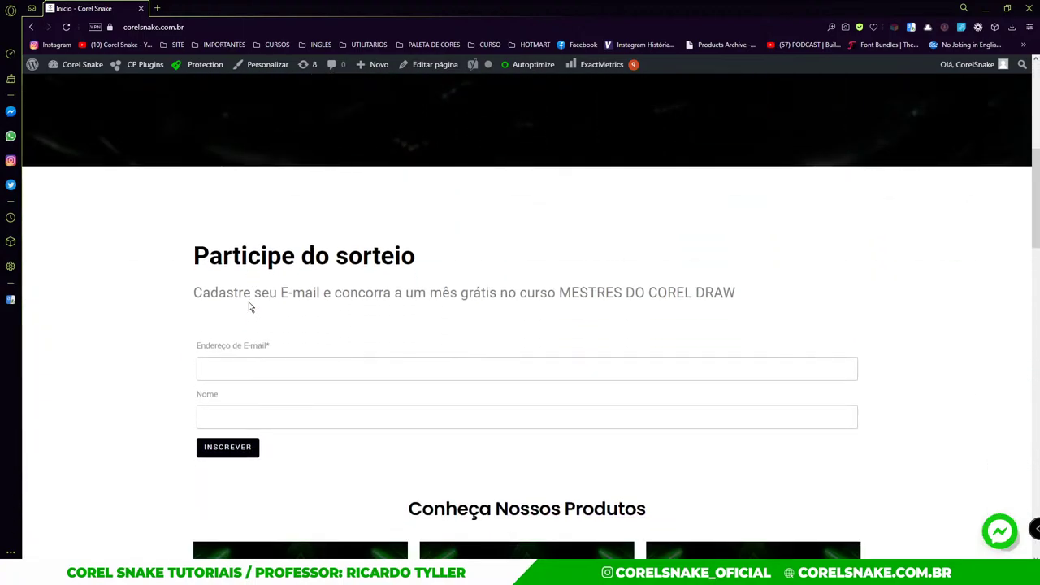
scroll(249, 309, up, 6)
scroll(252, 317, down, 4)
scroll(252, 317, down, 2)
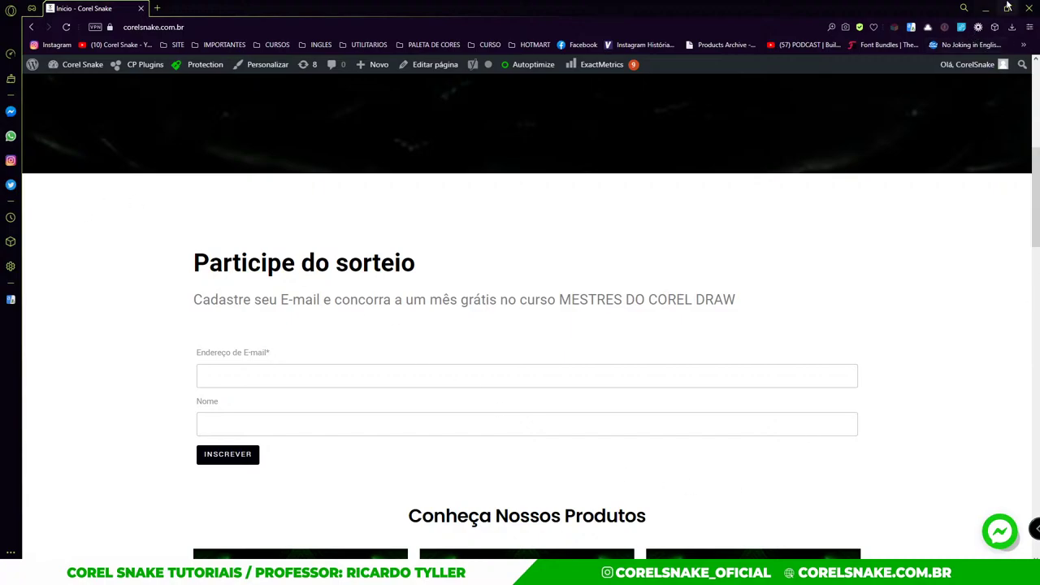
mouse_move(545, 578)
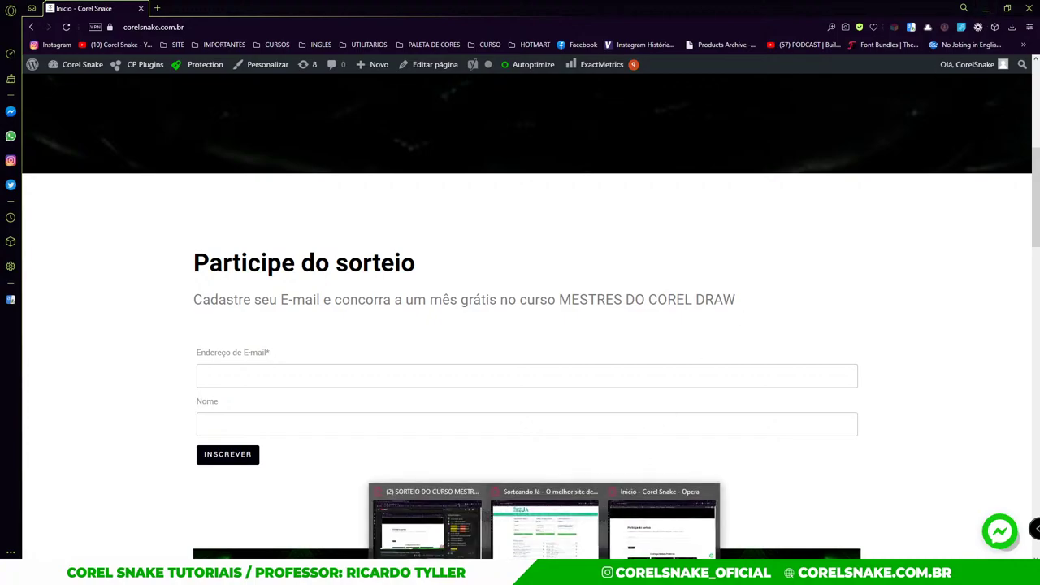
click(544, 524)
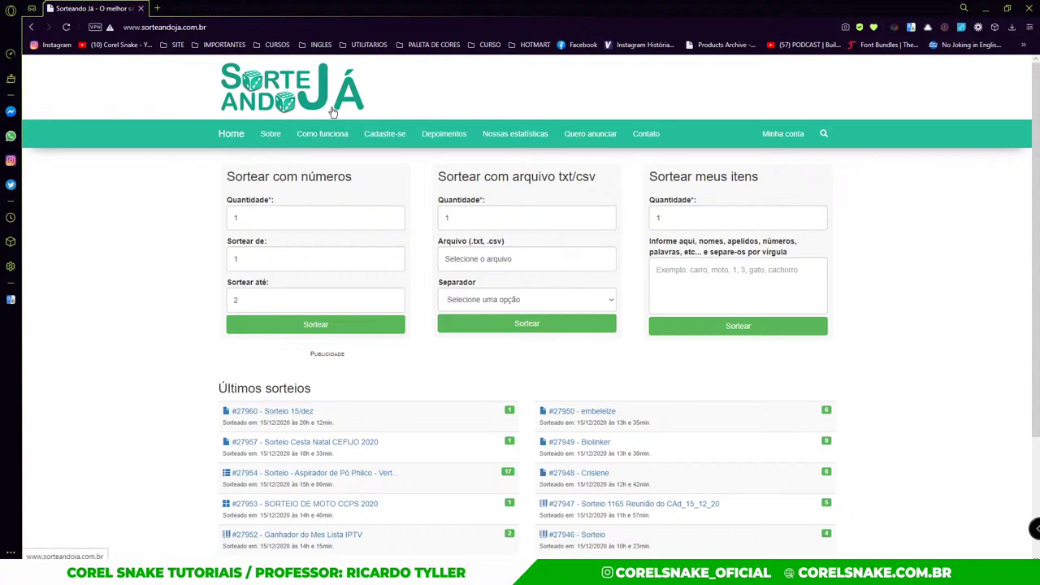
- Highlight the 'Sortear com arquivo txt/csv' heading on the Sorteando Já home page
mouse_move(453, 176)
mouse_down()
mouse_move(559, 181)
mouse_move(436, 178)
mouse_up()
click(598, 179)
click(423, 199)
click(619, 525)
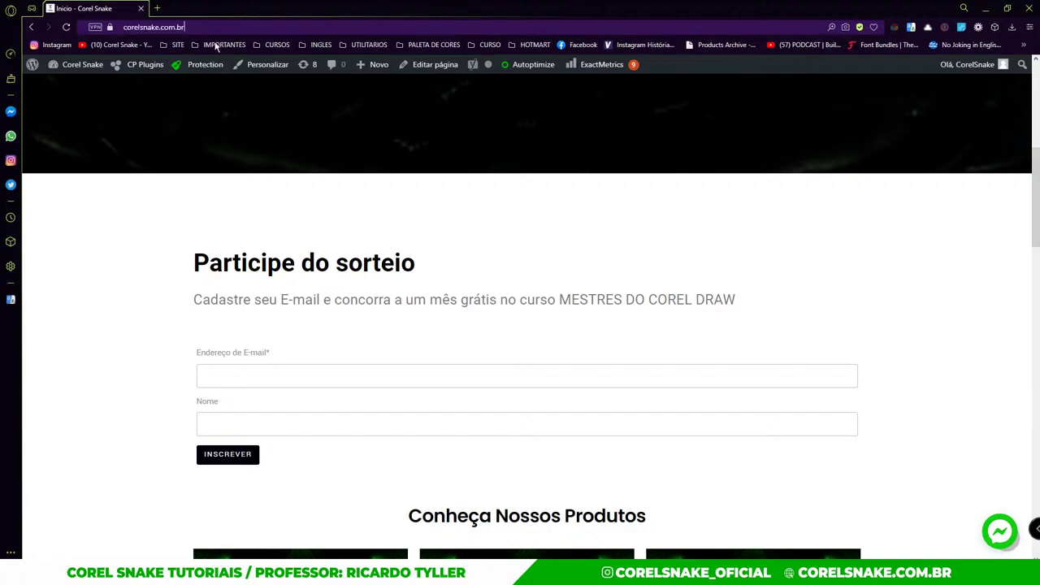
scroll(304, 302, down, 2)
scroll(304, 302, up, 10)
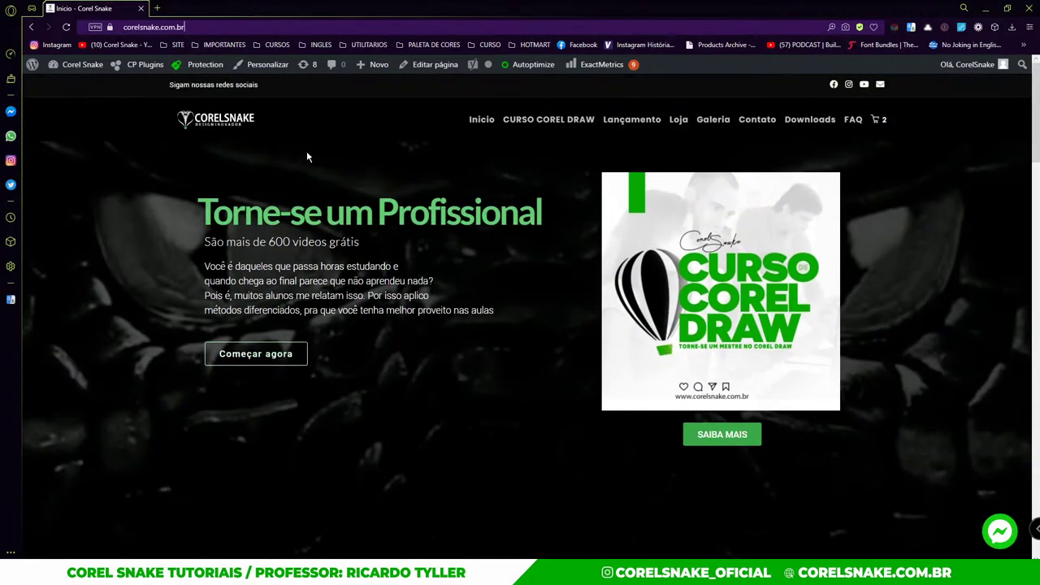
scroll(350, 385, down, 5)
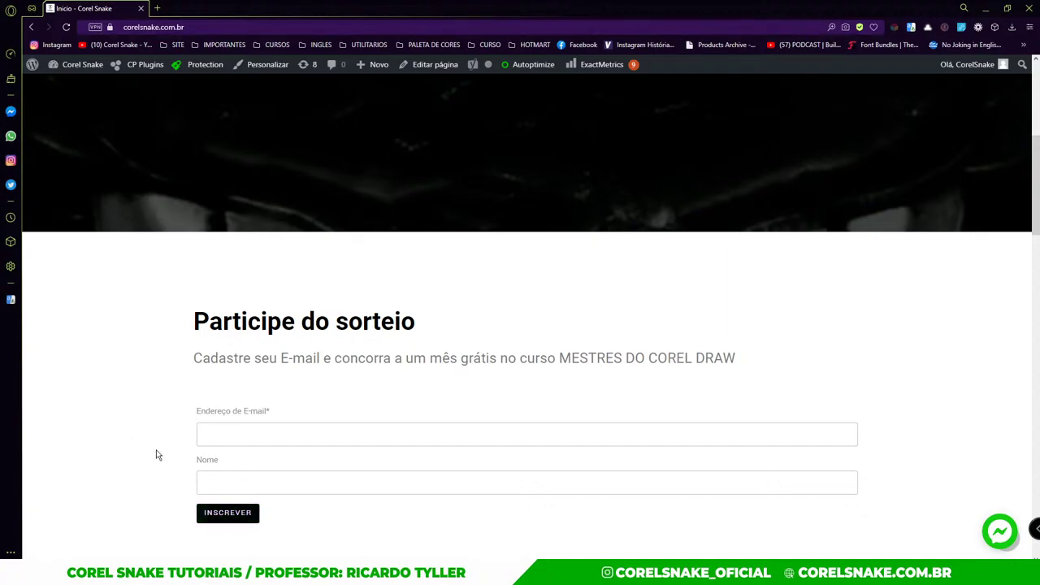
scroll(159, 455, up, 2)
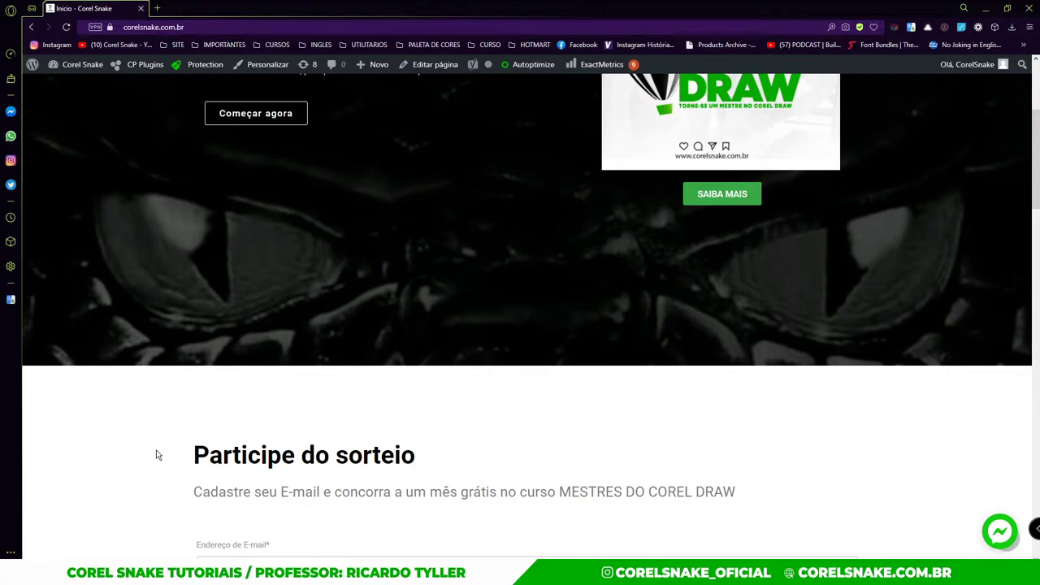
scroll(299, 332, up, 3)
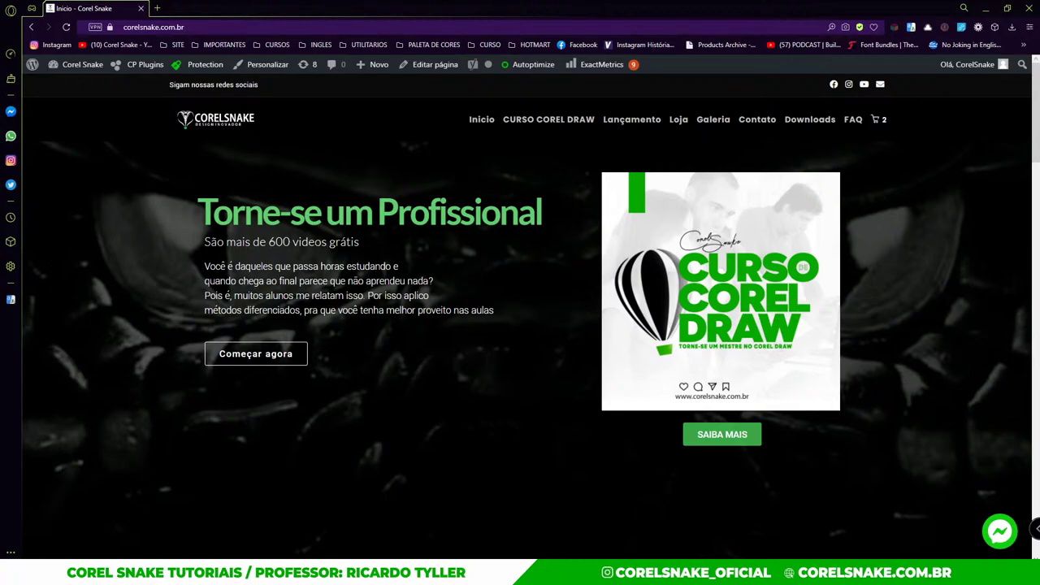
mouse_move(624, 573)
click(625, 533)
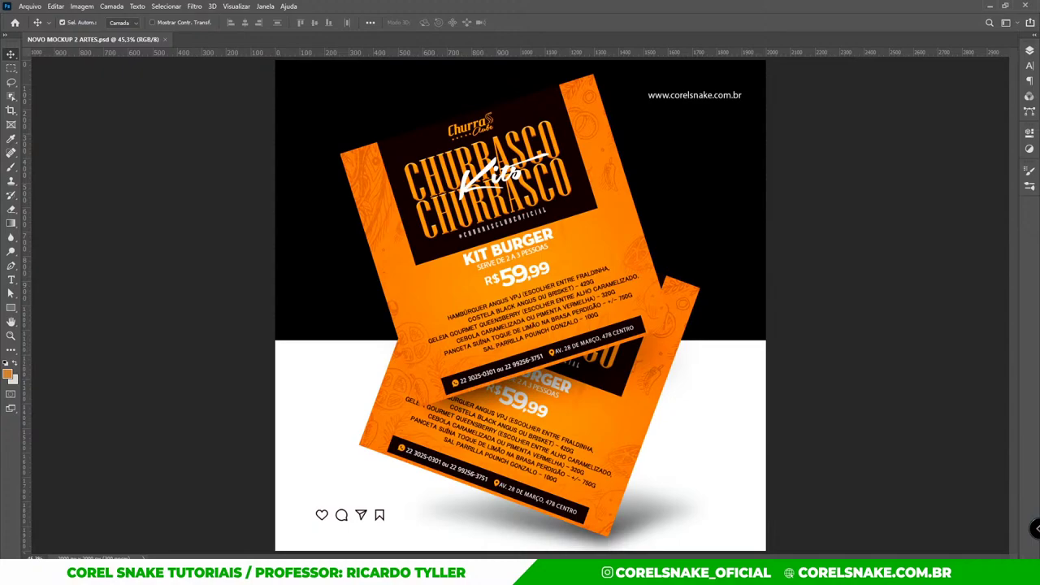
- Select the upper orange Churrasco Kits flyer's layer in the Photoshop mockup
click(469, 294)
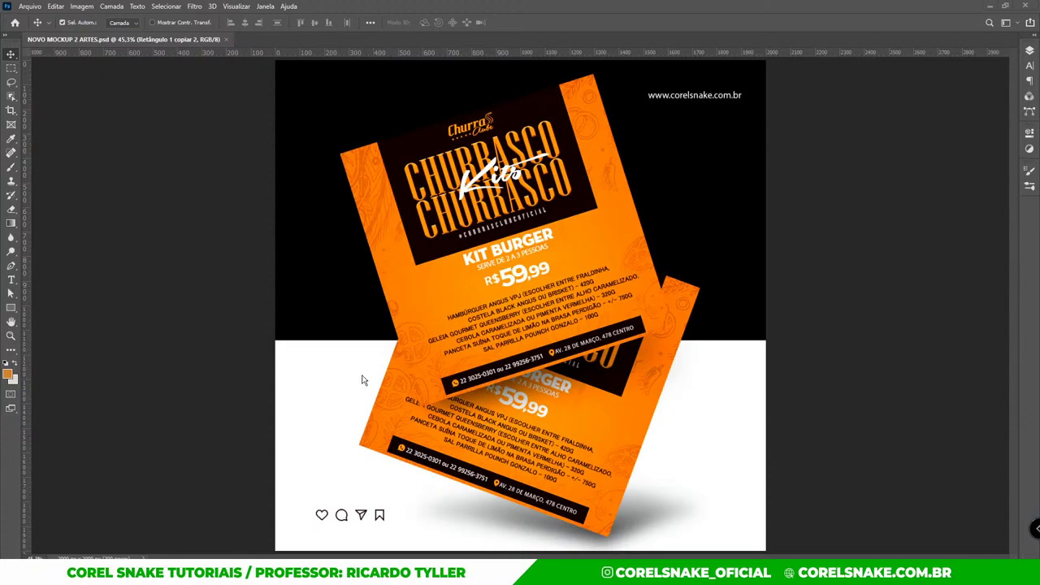
- Switch from Photoshop to the Sorteando Já window in Opera
mouse_move(546, 573)
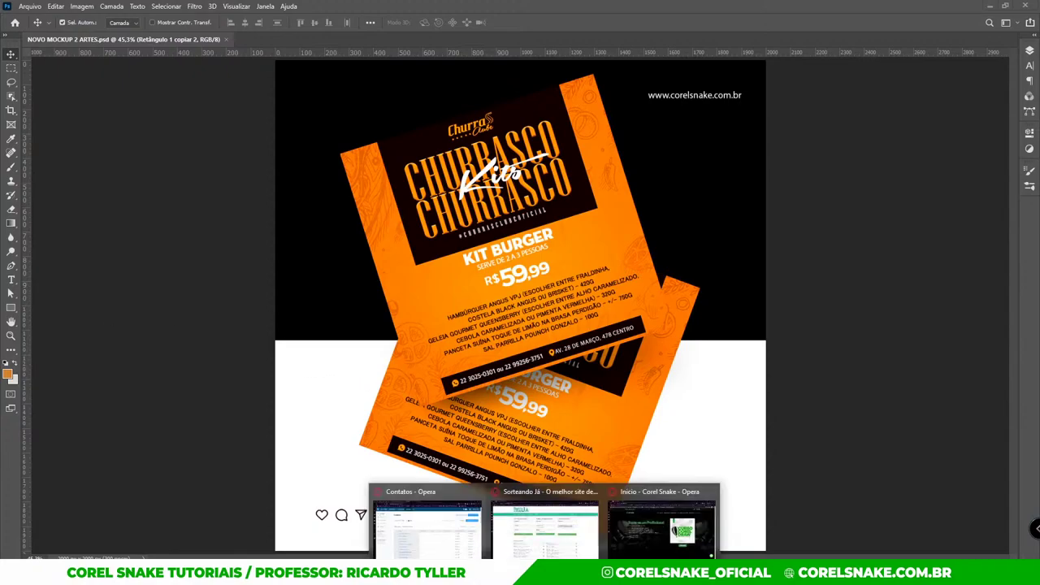
click(552, 520)
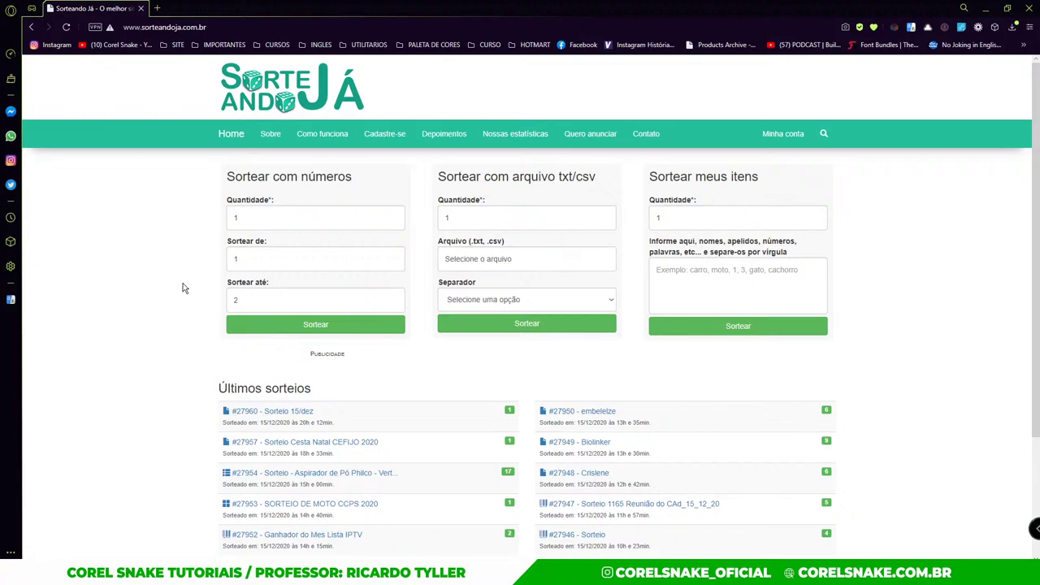
click(491, 244)
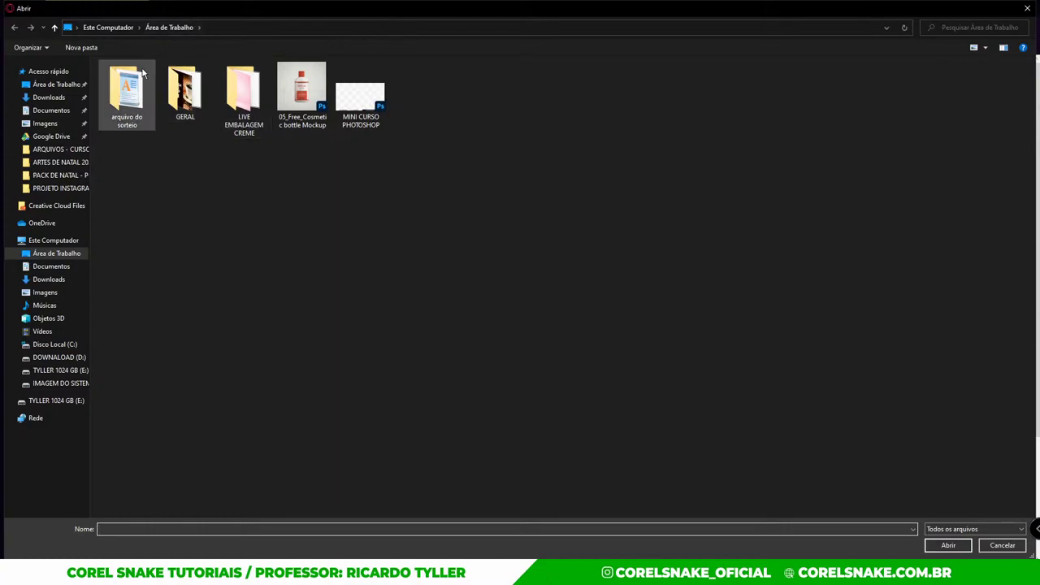
- Attach the participant CSV from the 'arquivo do sorteio' folder to the txt/csv draw
double_click(119, 106)
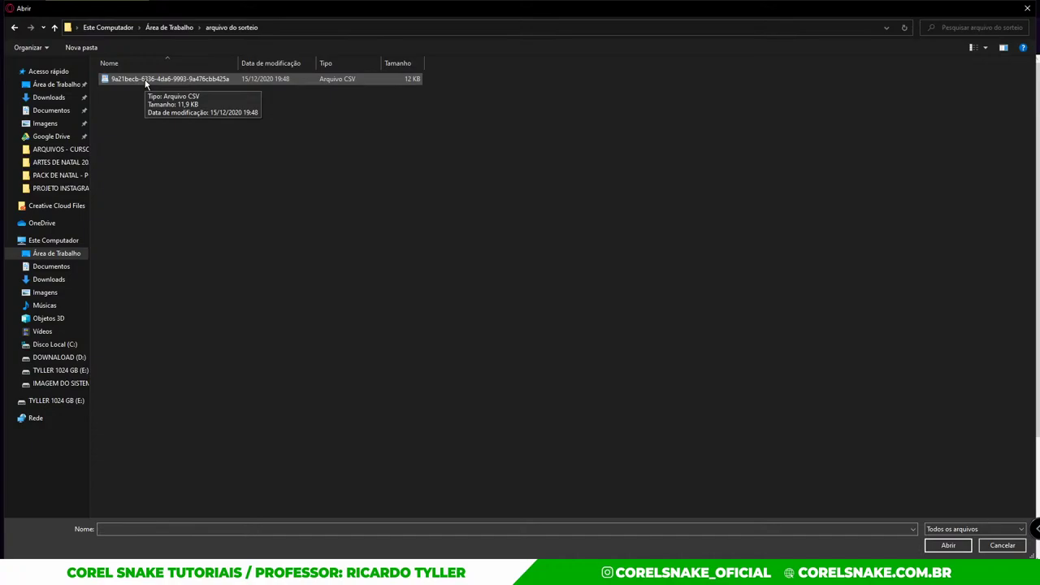
click(146, 82)
click(948, 545)
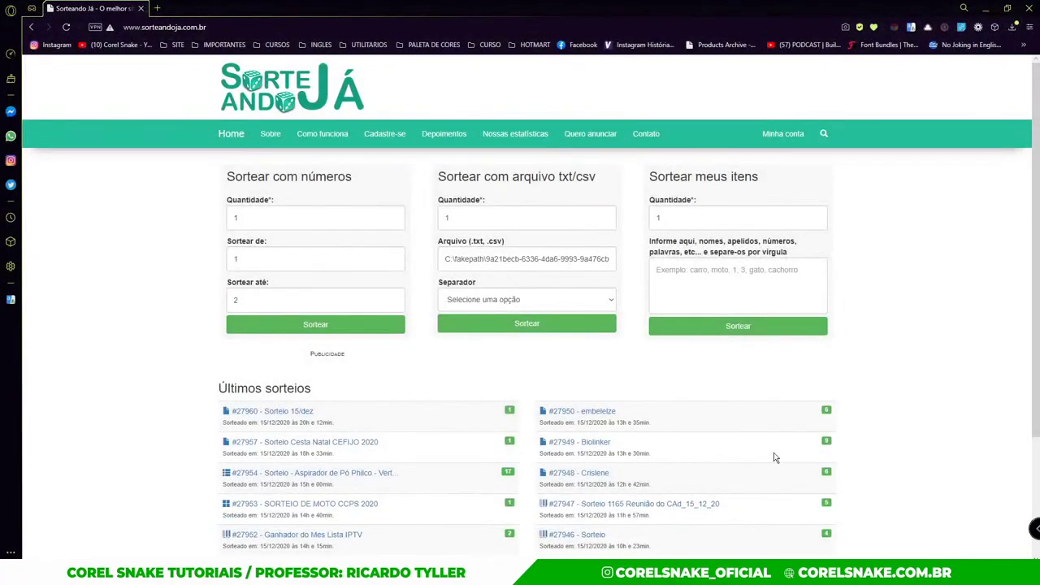
- Set the separator to Ponto e vírgula (;) and run the draw
click(520, 302)
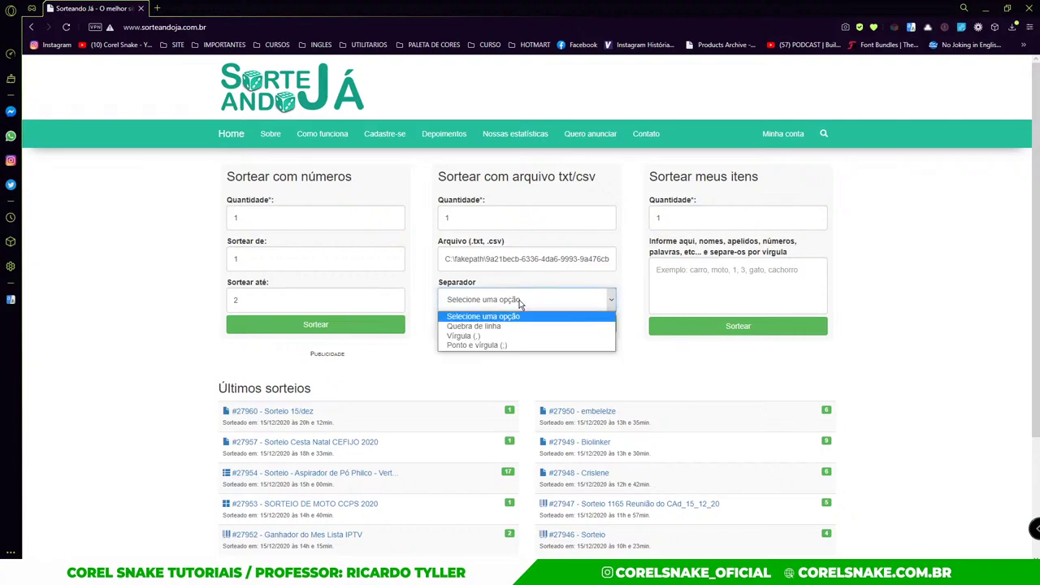
click(487, 344)
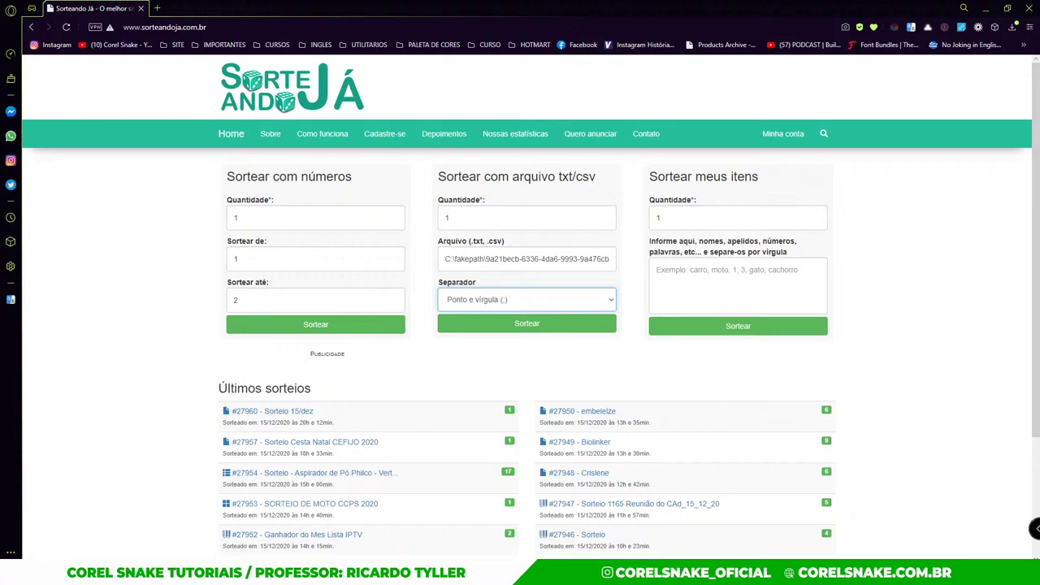
click(528, 325)
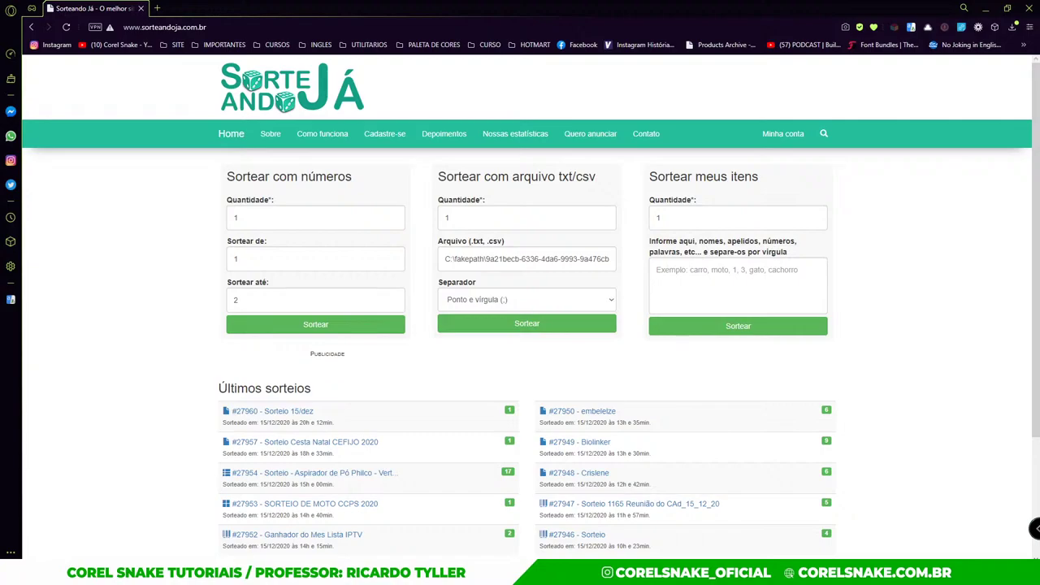
- Run the txt/csv draw on the uploaded participant file, drawing from 1 to 296
click(527, 299)
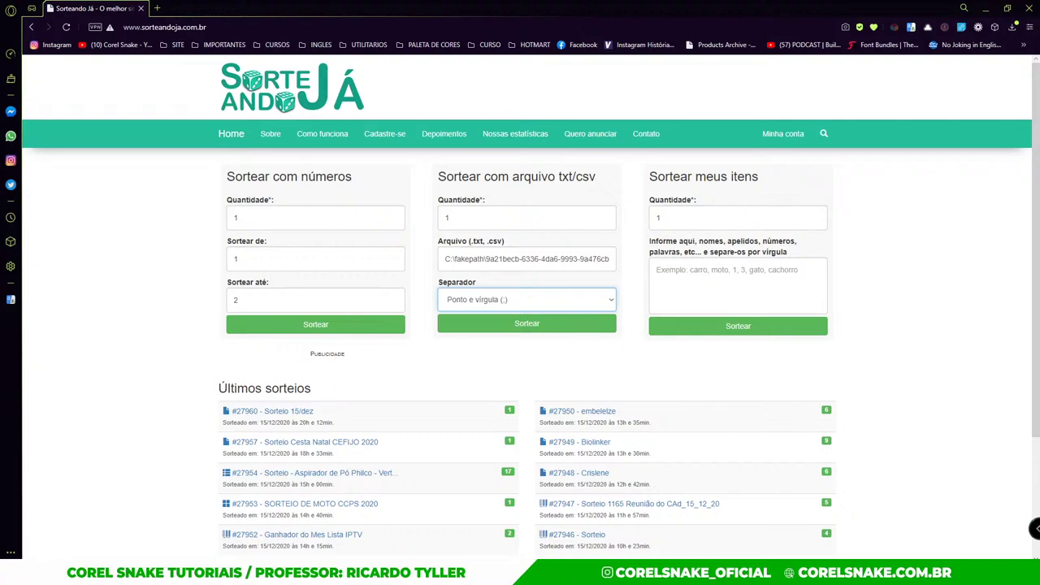
click(575, 327)
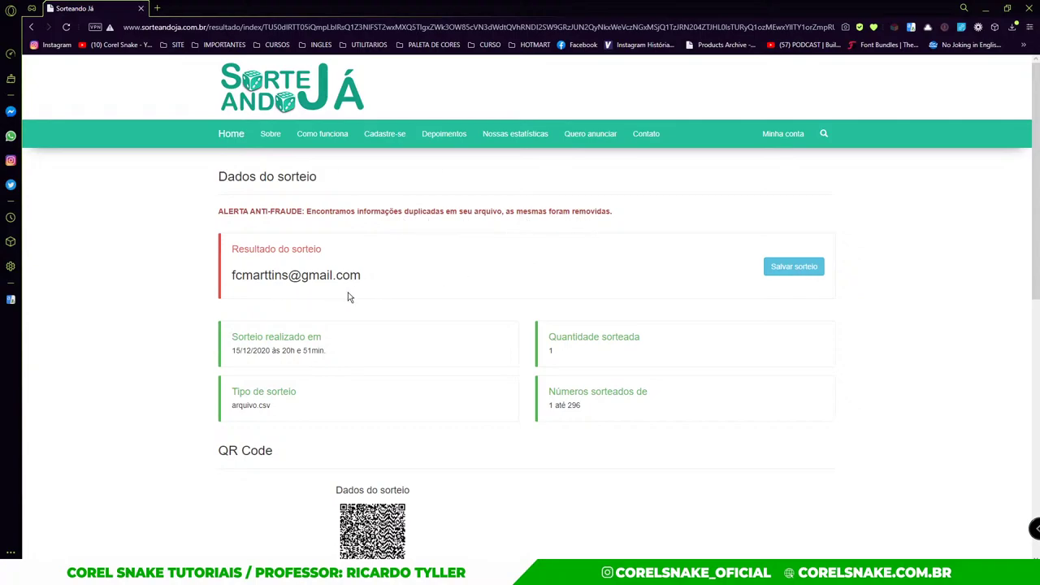
- Copy the winning e-mail address from the result page and return to the draw home page
drag(362, 276, 231, 282)
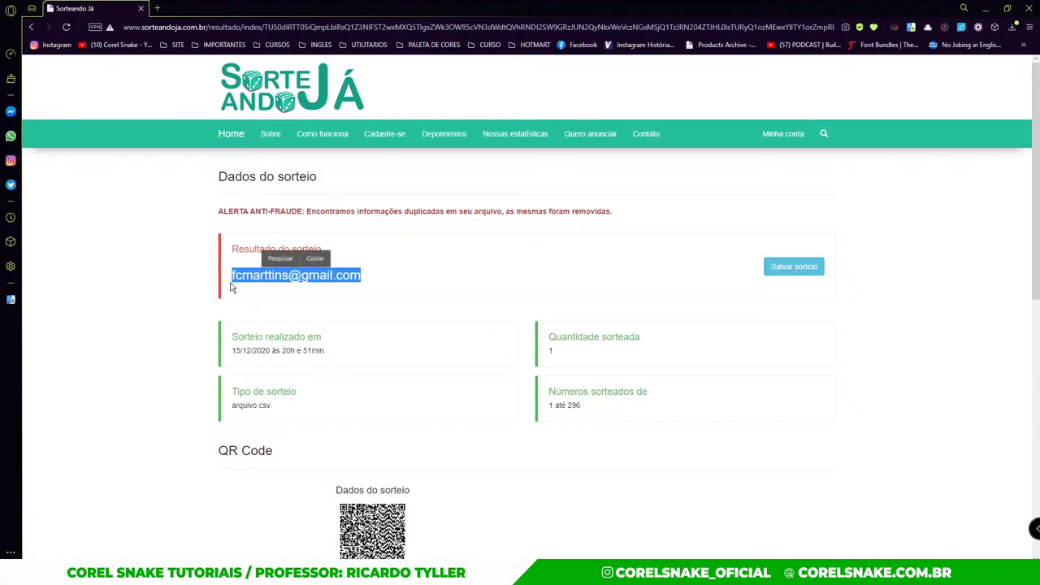
key(ctrl+c)
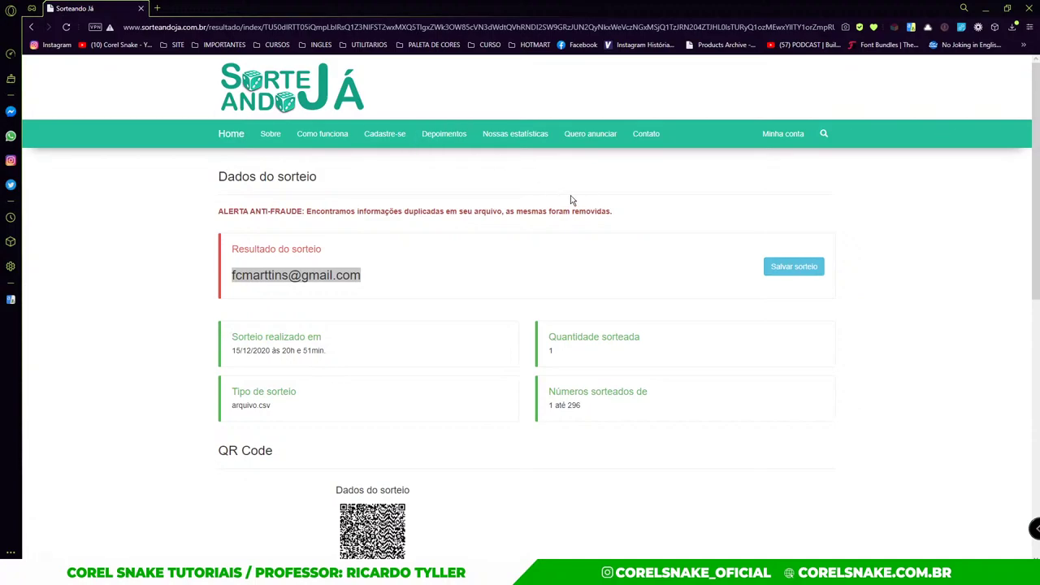
scroll(532, 268, down, 3)
scroll(529, 274, up, 3)
key(alt+Left)
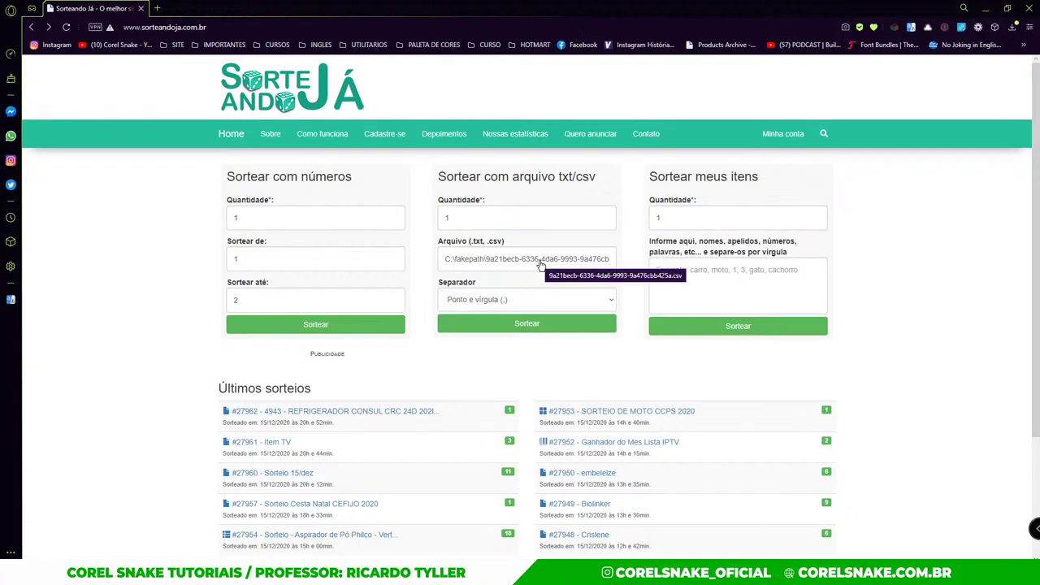
- Load the participant CSV into the txt/csv form again and run a new draw
click(539, 261)
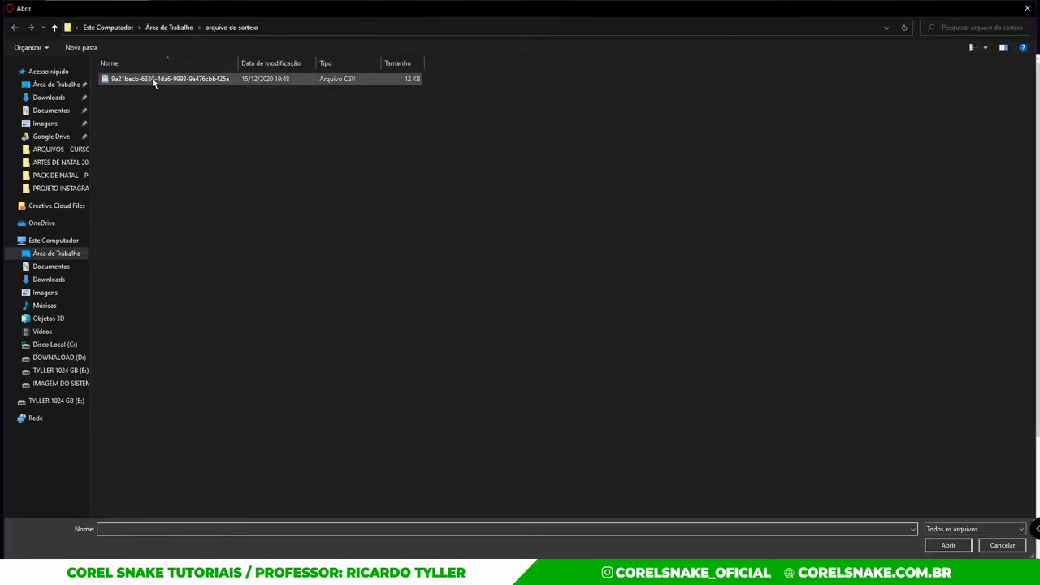
click(163, 78)
click(946, 545)
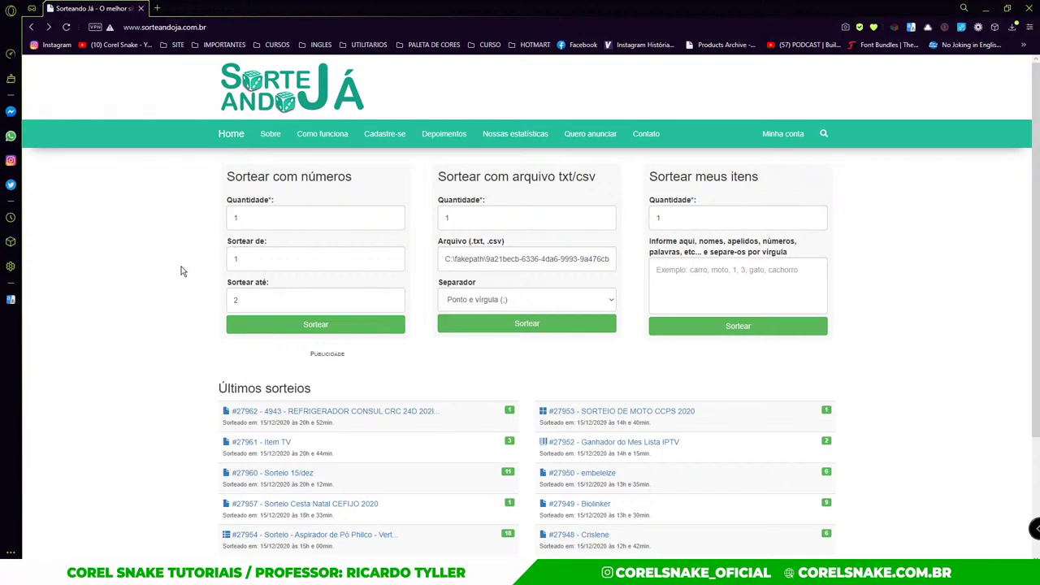
click(534, 323)
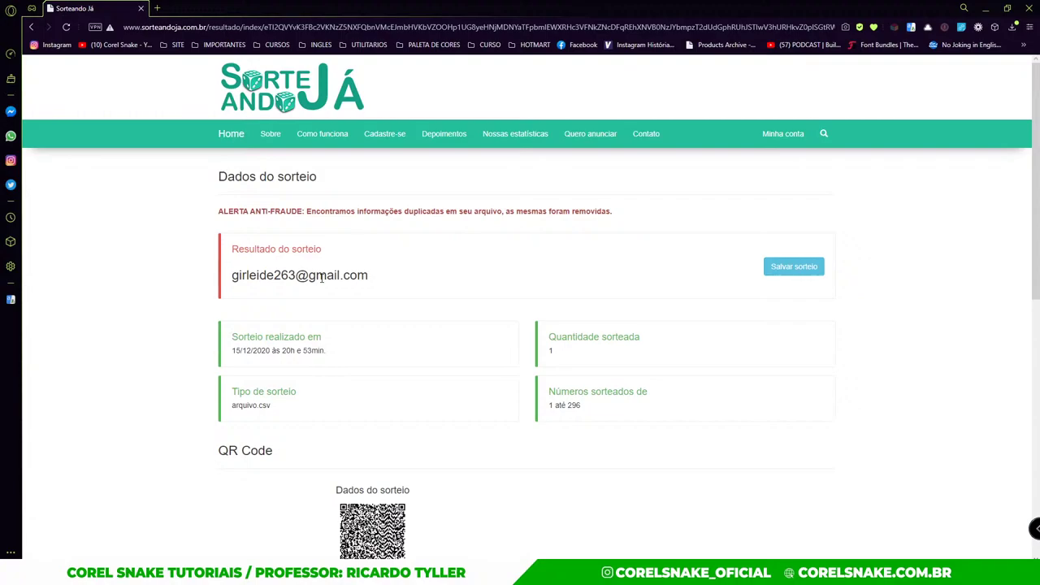
- Select and copy the new winning e-mail address
drag(371, 276, 234, 282)
key(ctrl+c)
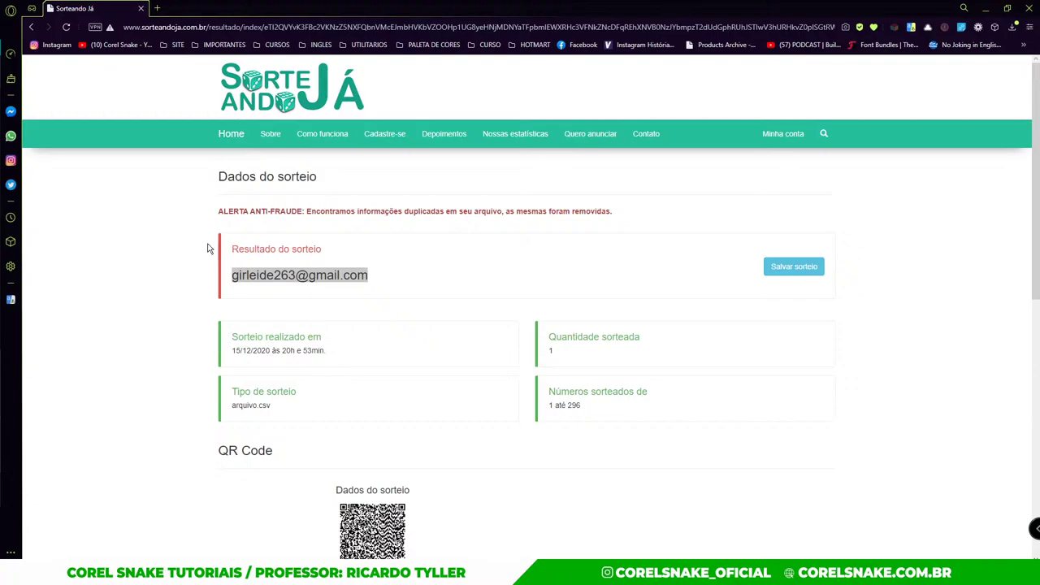
- Deselect the winning e-mail on the draw result page
click(399, 276)
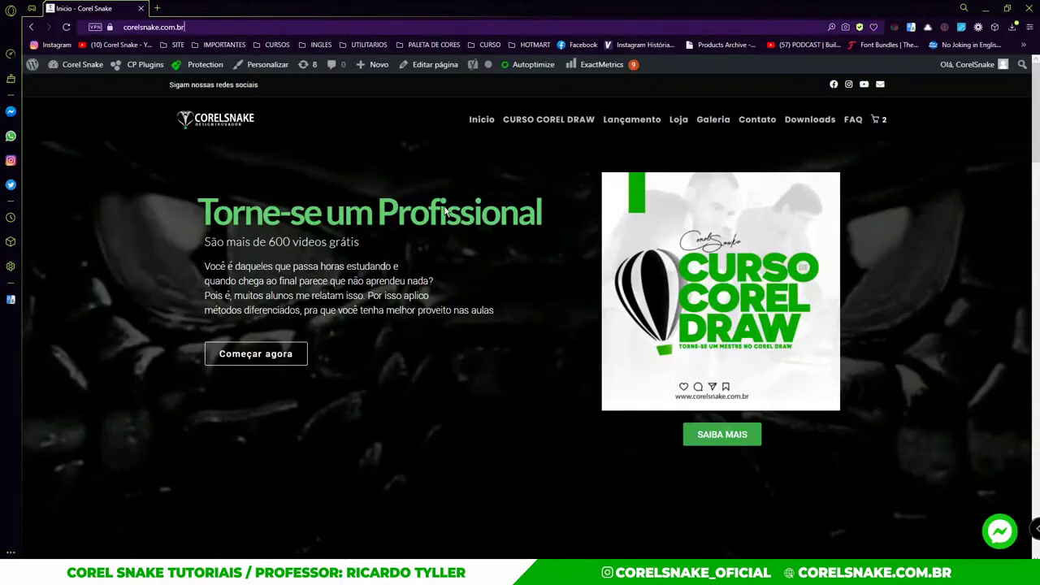
- Scroll the Corel Snake home page to review its 'Participe do sorteio' signup form
scroll(444, 212, down, 3)
scroll(444, 212, down, 3)
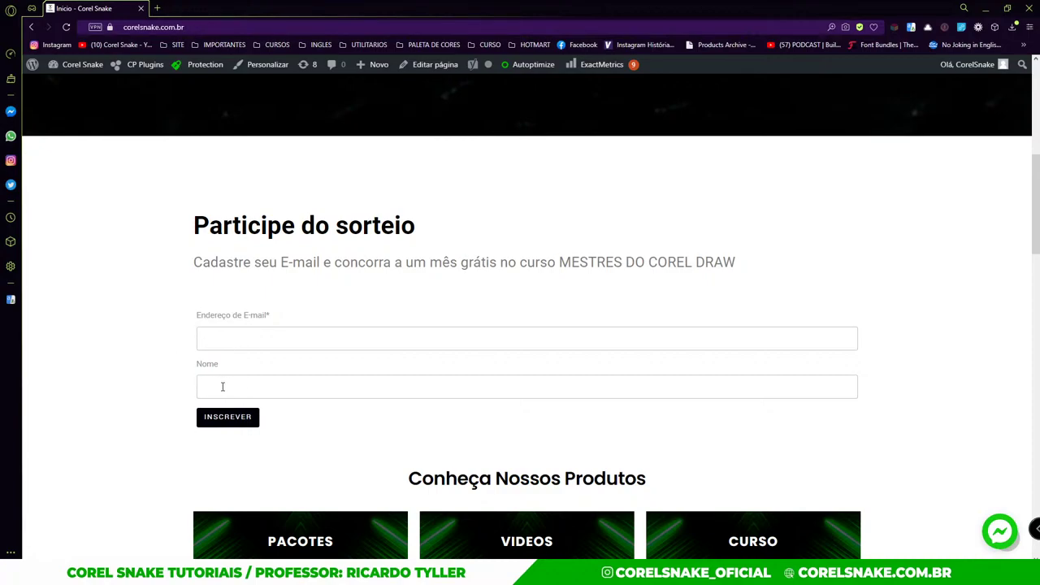
scroll(195, 341, up, 5)
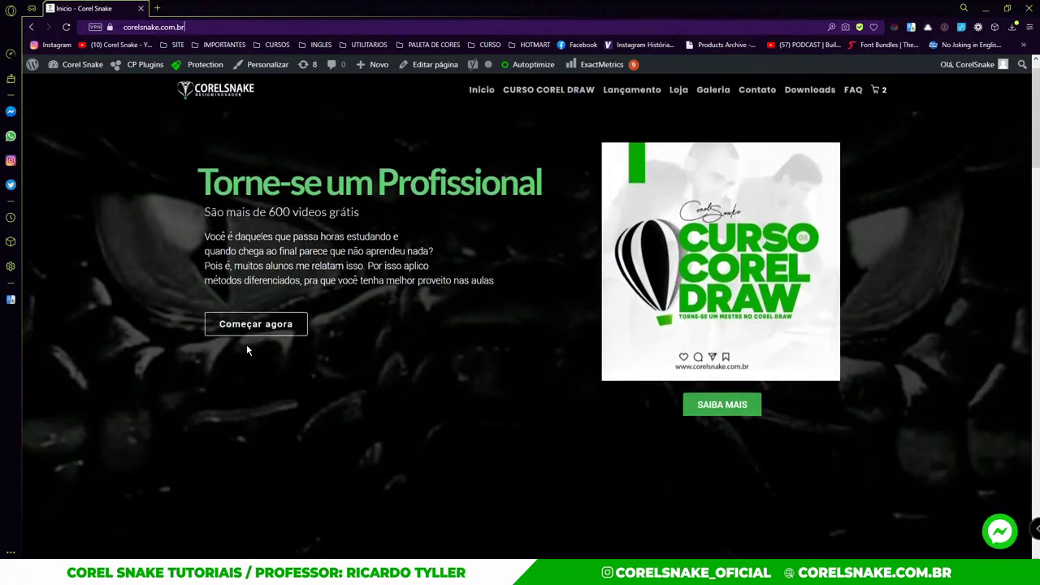
scroll(248, 349, up, 1)
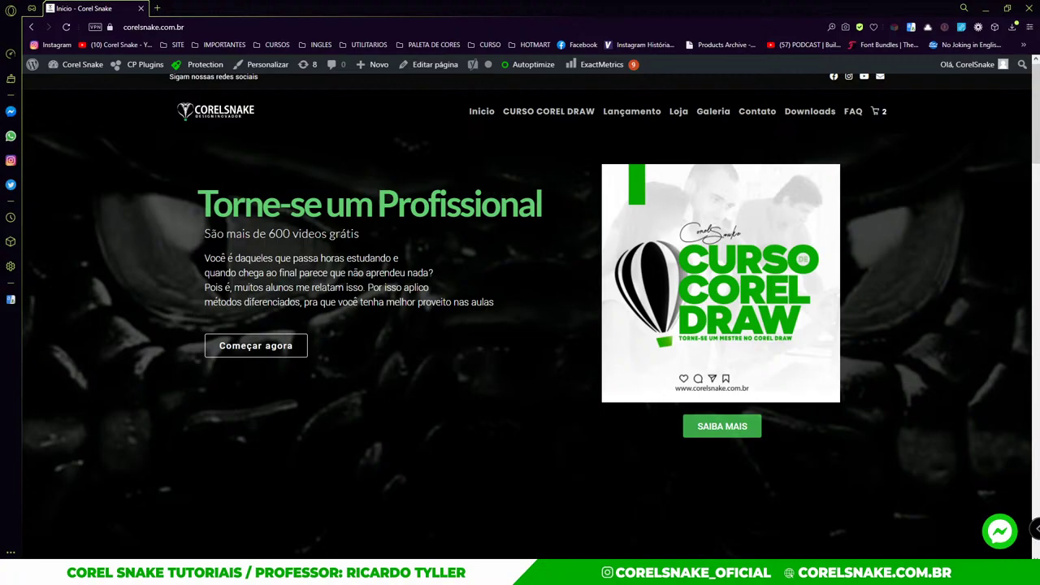
scroll(336, 302, down, 3)
scroll(337, 302, down, 3)
scroll(211, 99, up, 1)
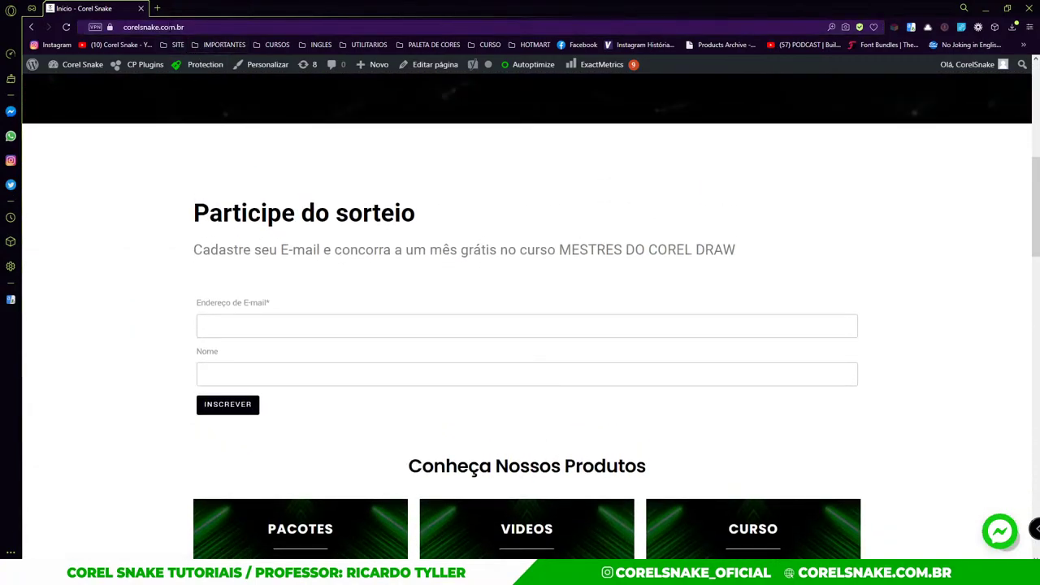
click(169, 28)
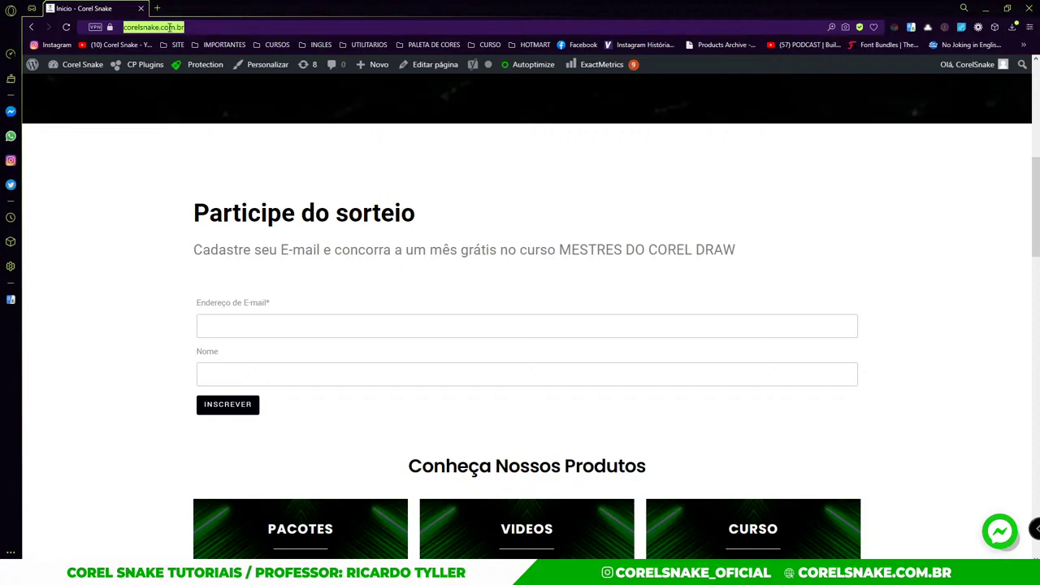
key(Escape)
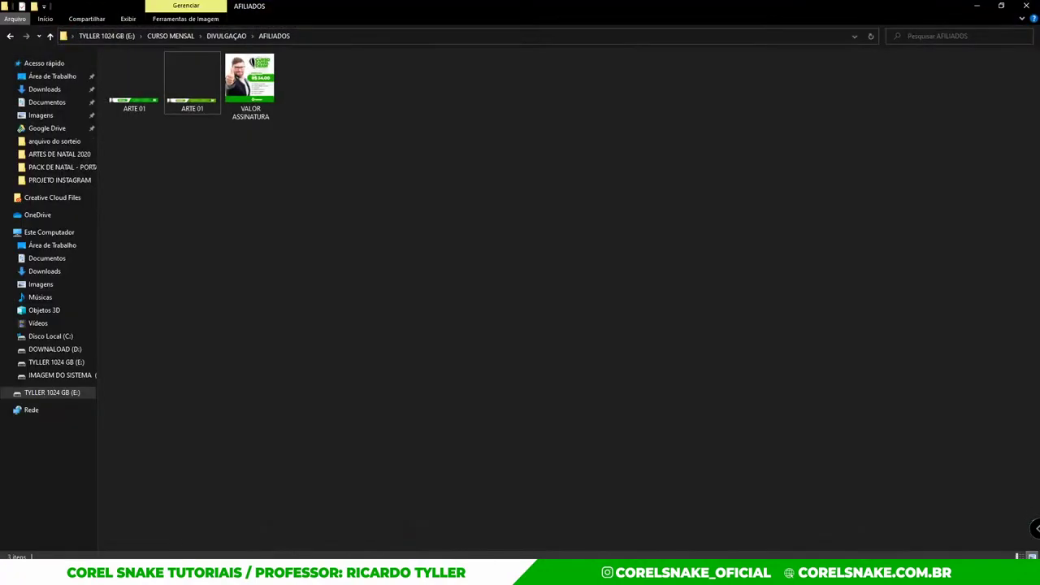
- Close the AFILIADOS folder window
click(1026, 6)
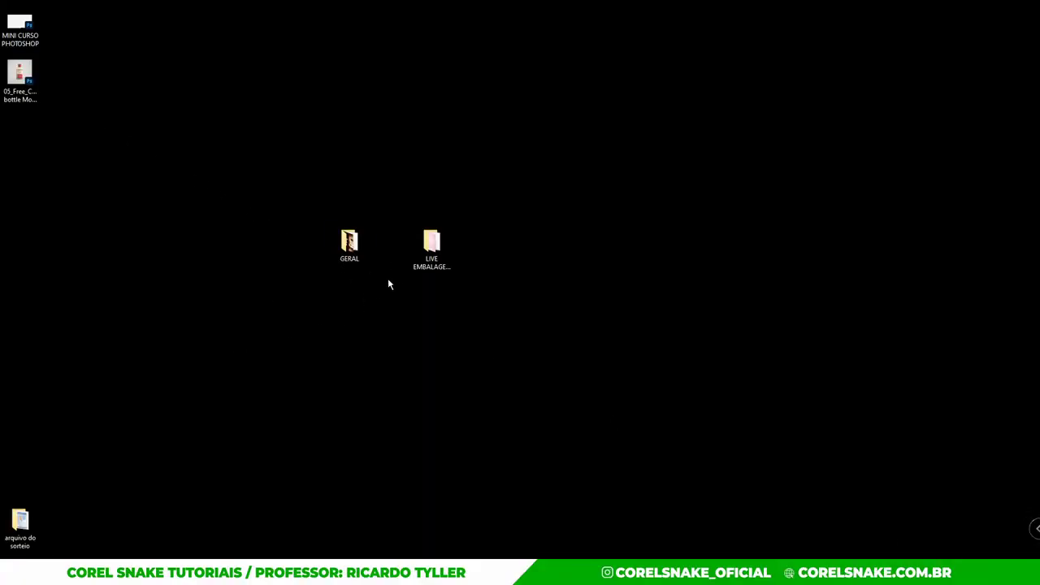
- Delete the participant CSV file from the 'arquivo do sorteio' folder
double_click(13, 524)
drag(505, 213, 126, 61)
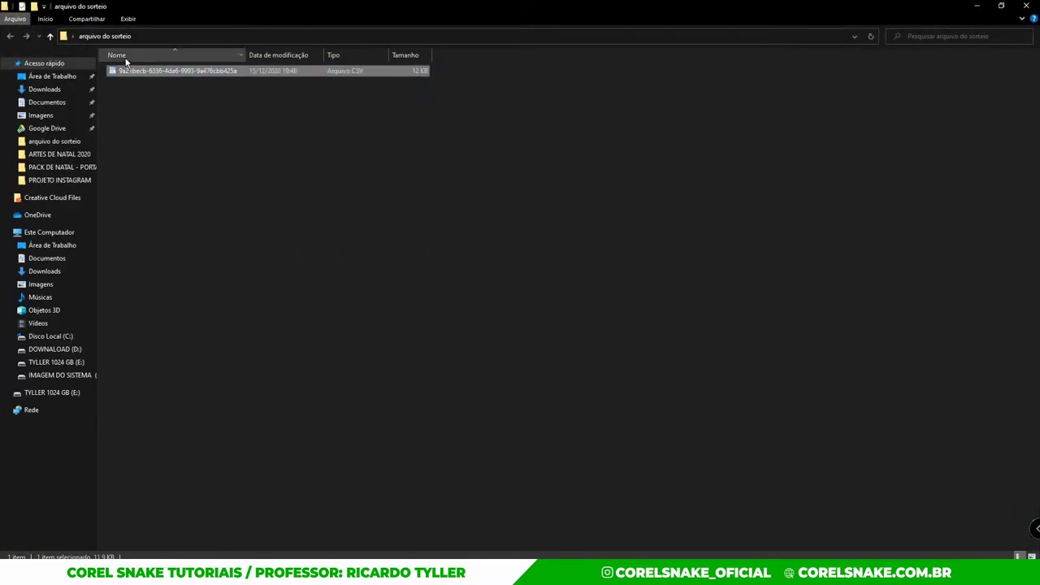
key(Delete)
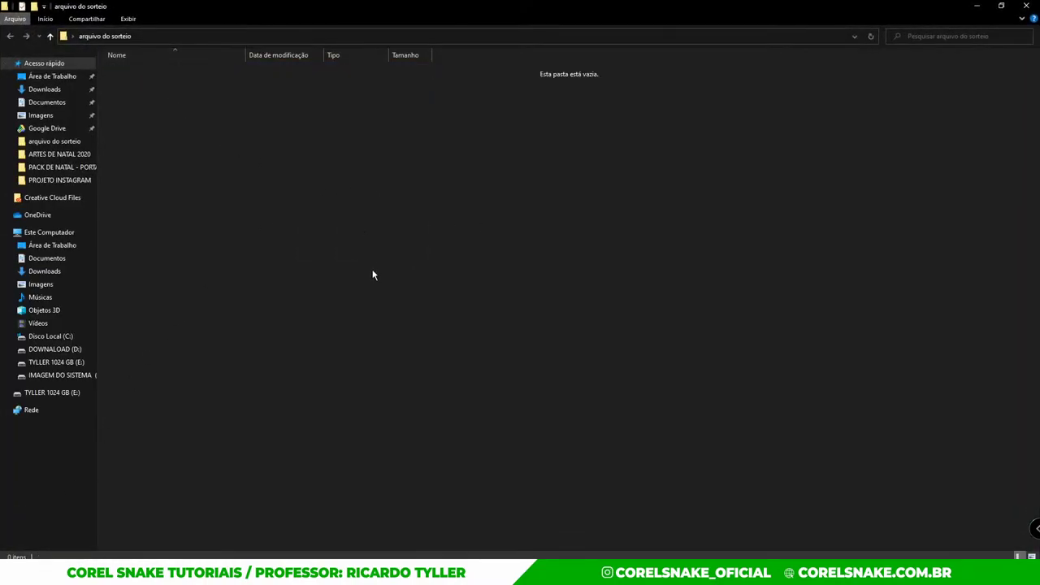
click(545, 577)
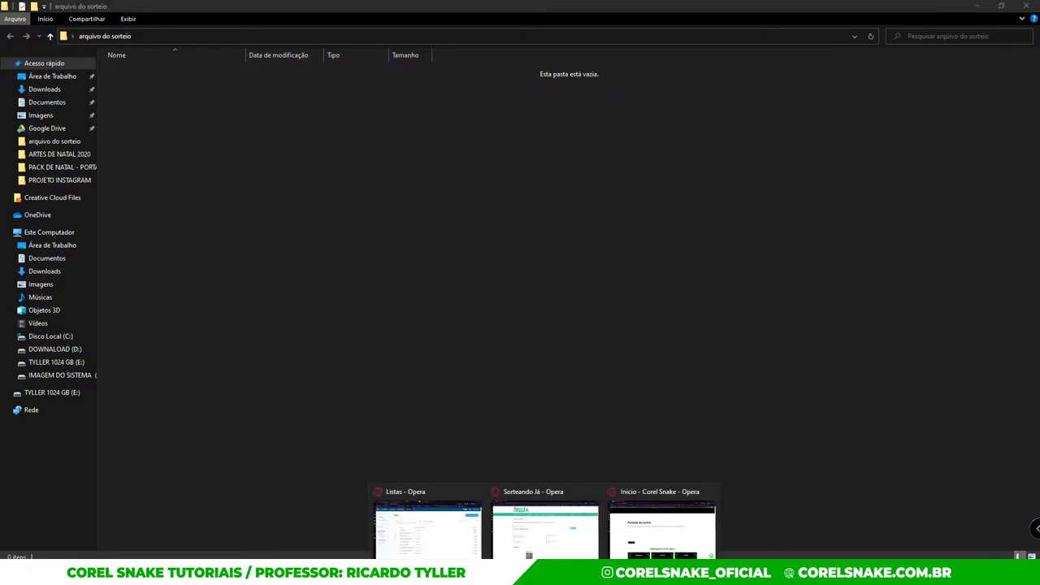
- Replace the result page's address with SORTEANDO to load the Sorteando Já home page, then switch to the Corel Snake window
click(544, 532)
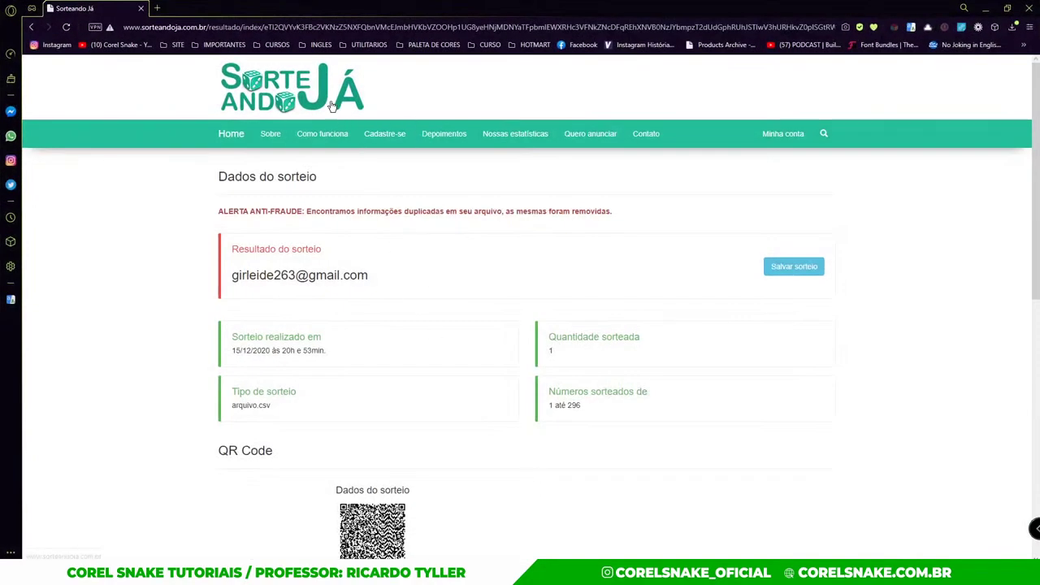
drag(203, 27, 837, 27)
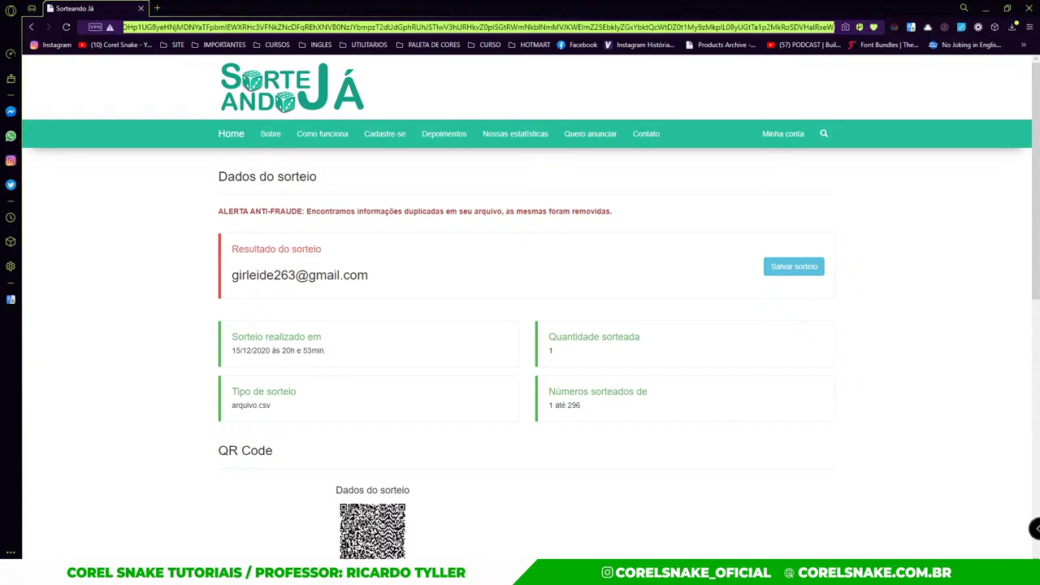
click(736, 33)
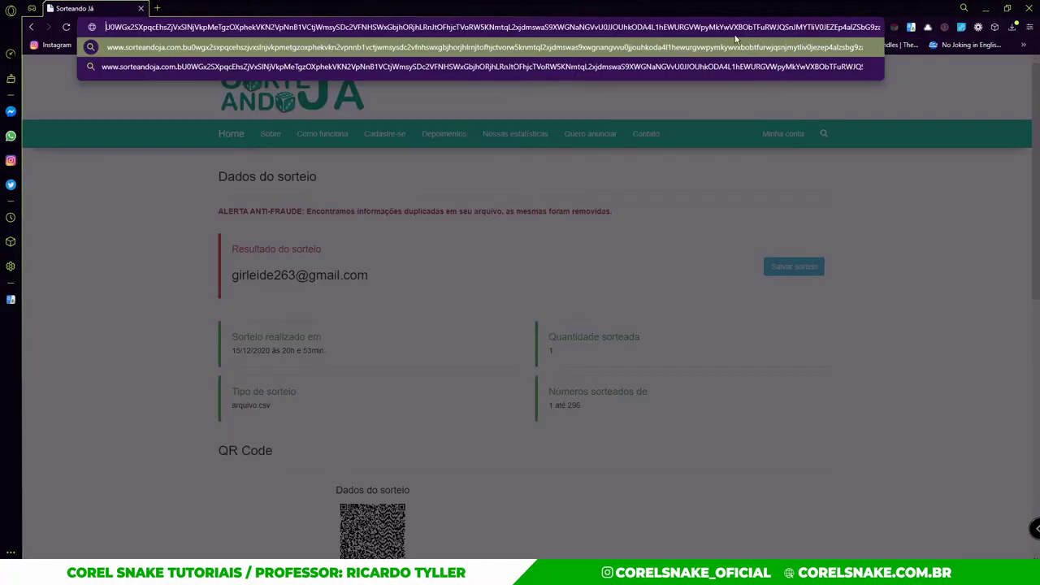
click(186, 176)
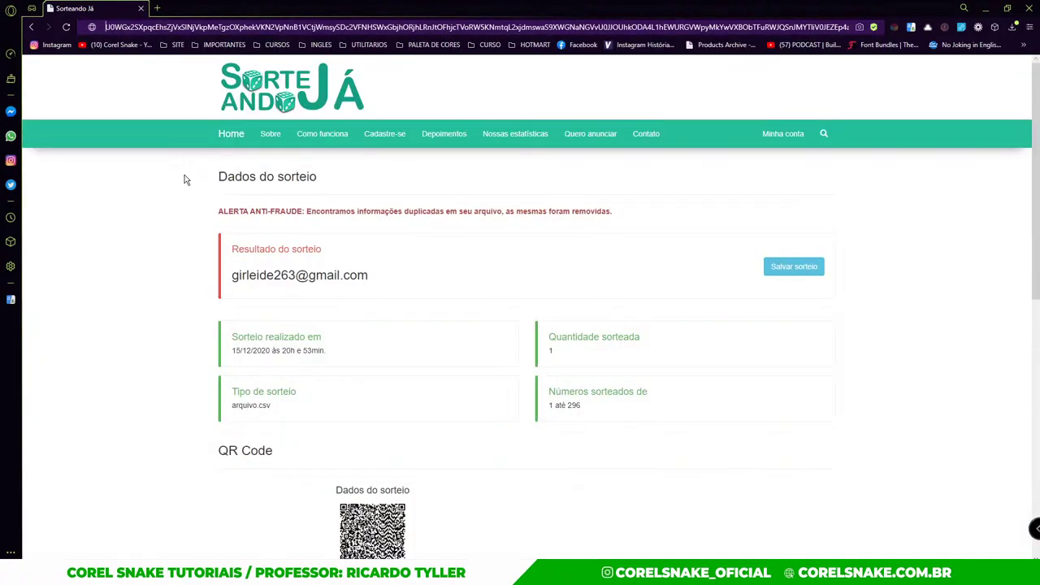
click(256, 27)
text(SORTE)
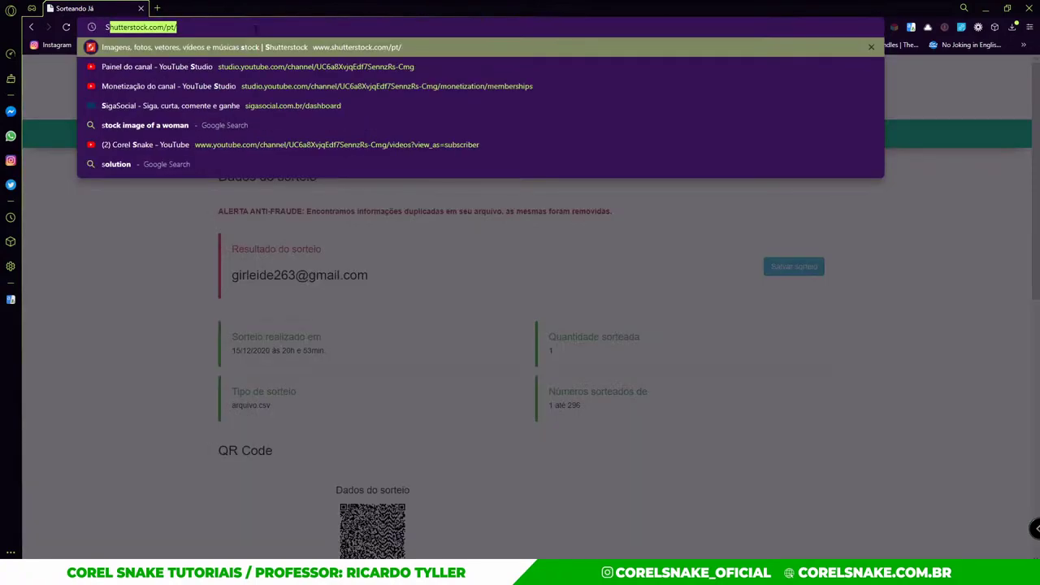
text(ANDO)
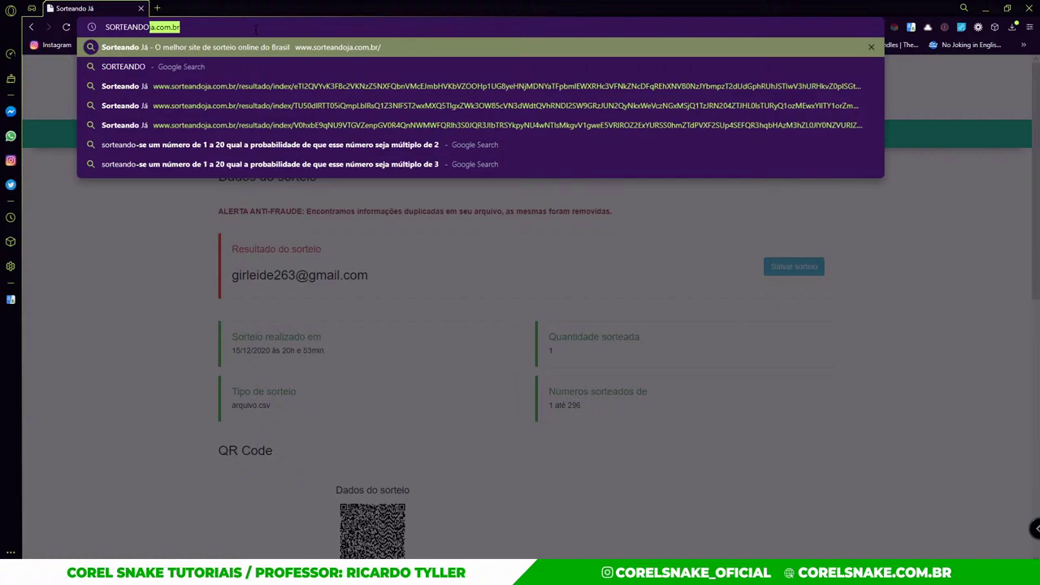
key(Return)
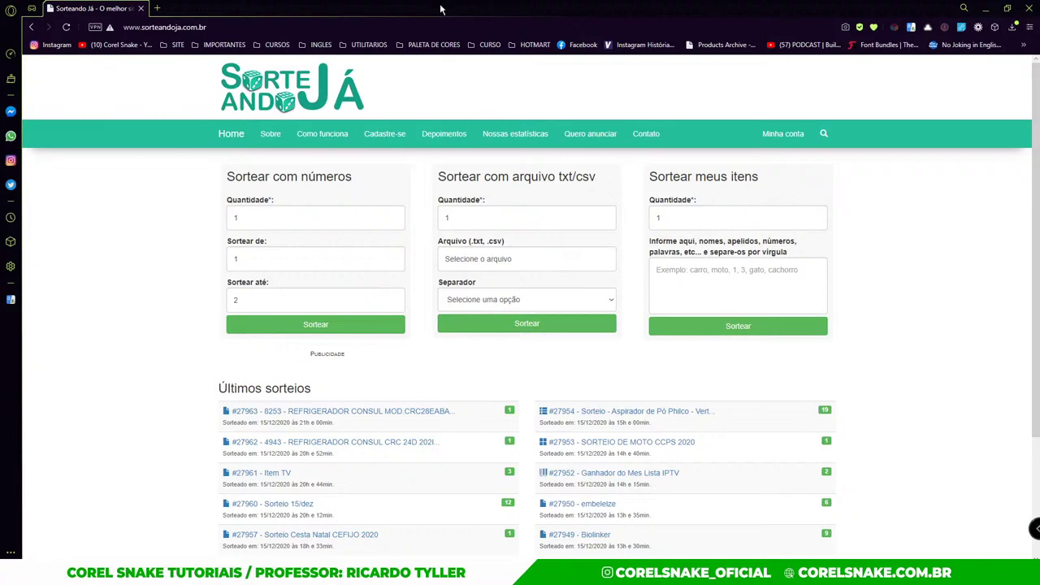
click(650, 528)
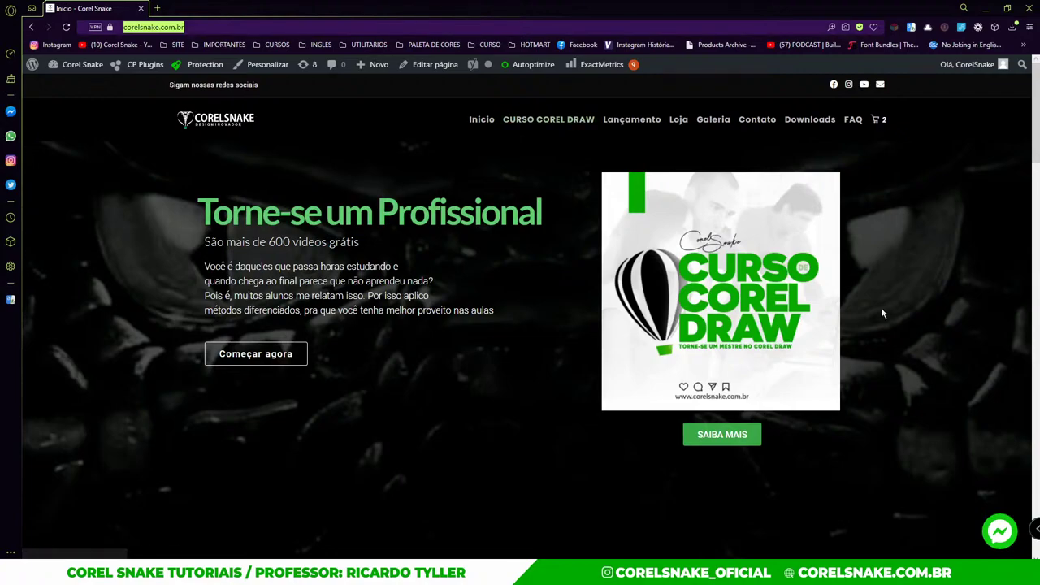
- Scroll the Corel Snake page down to its Participe do sorteio e-mail form and defocus the address bar
scroll(615, 297, down, 3)
scroll(353, 241, down, 3)
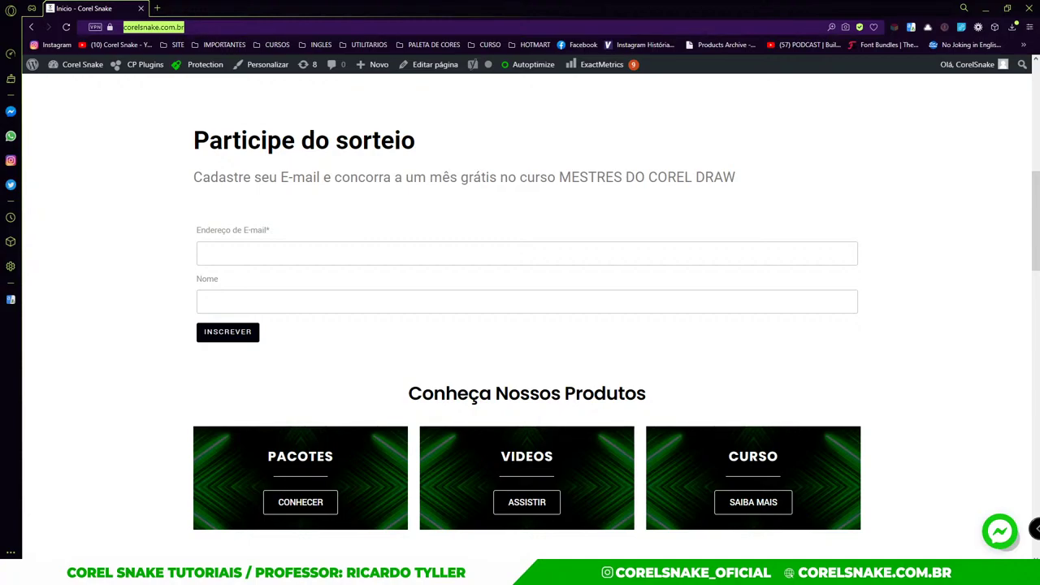
key(Escape)
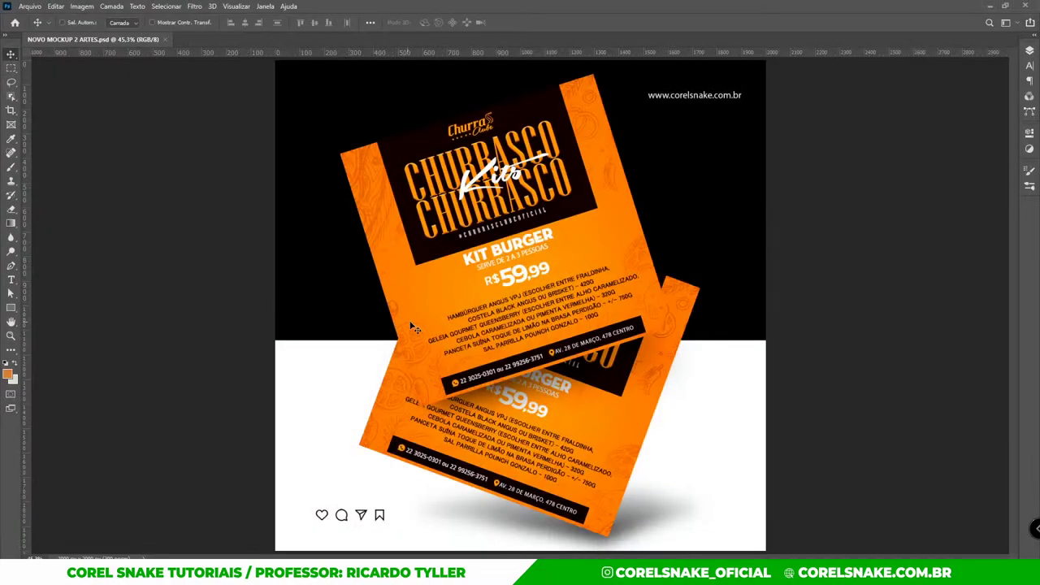
- Paste the subscriber-list screenshot into the mockup, scale it to canvas width, then delete it again
click(439, 316)
key(ctrl+v)
key(ctrl+t)
drag(593, 332, 764, 412)
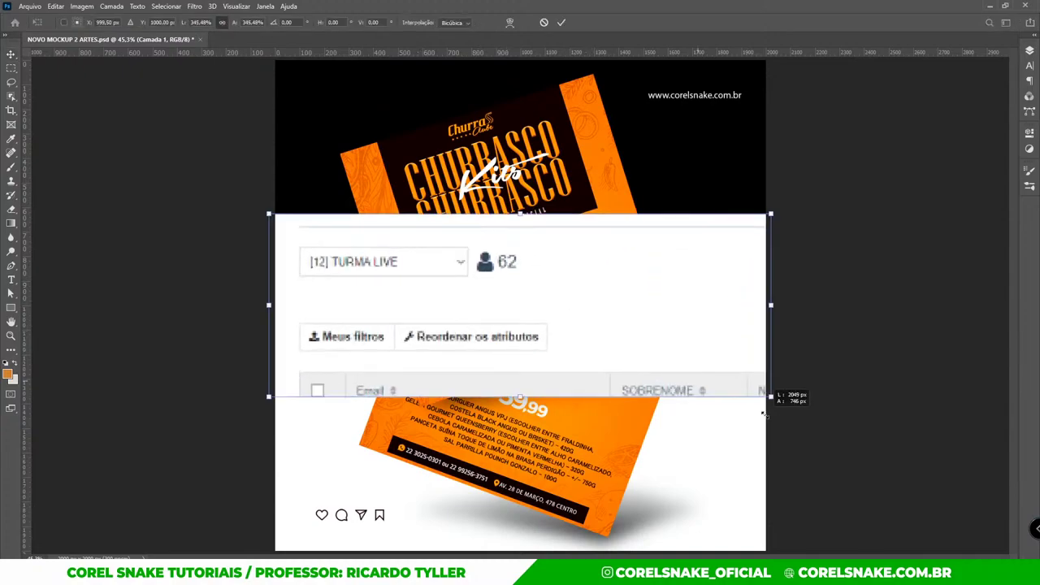
key(Return)
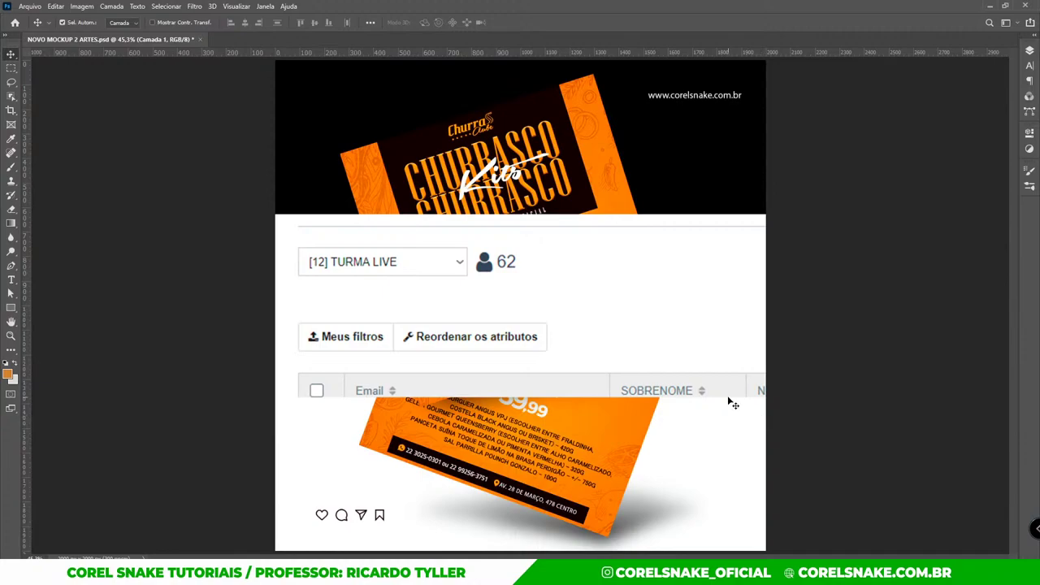
key(Delete)
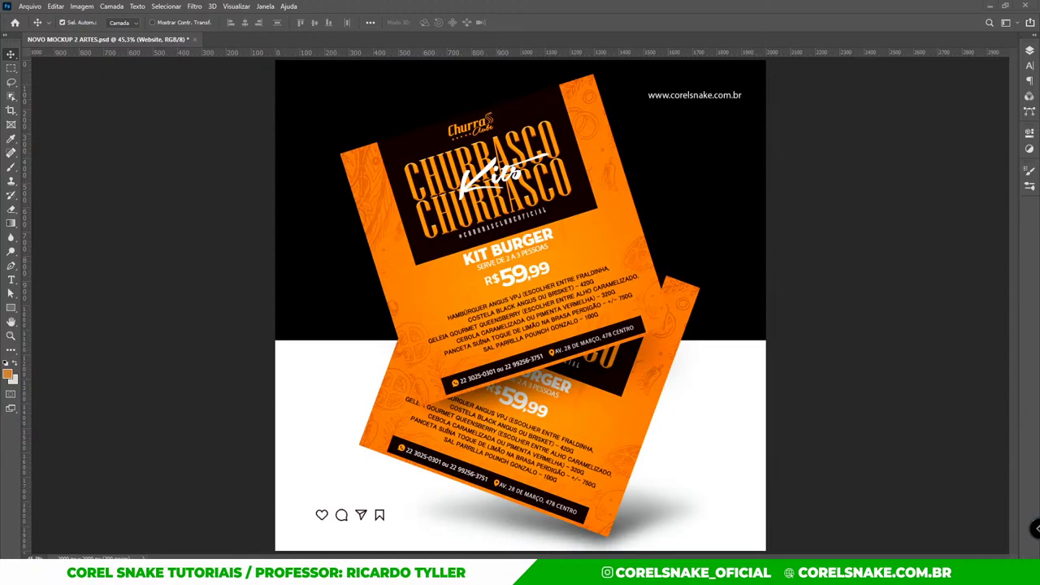
- Back in Sorteando Já, attach the participant CSV file to the txt/csv draw form
mouse_move(540, 572)
click(537, 528)
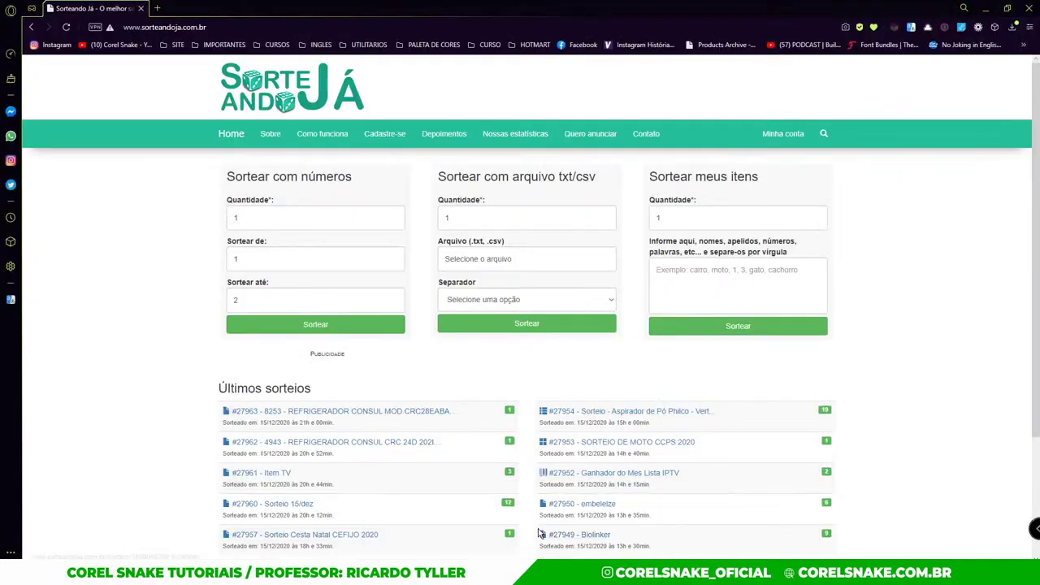
click(507, 261)
click(174, 78)
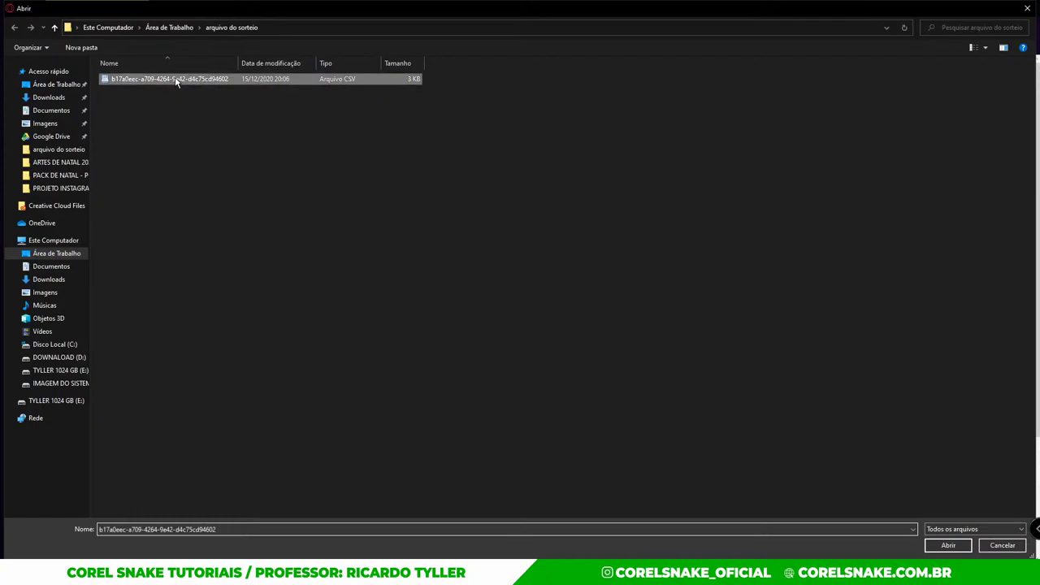
click(933, 546)
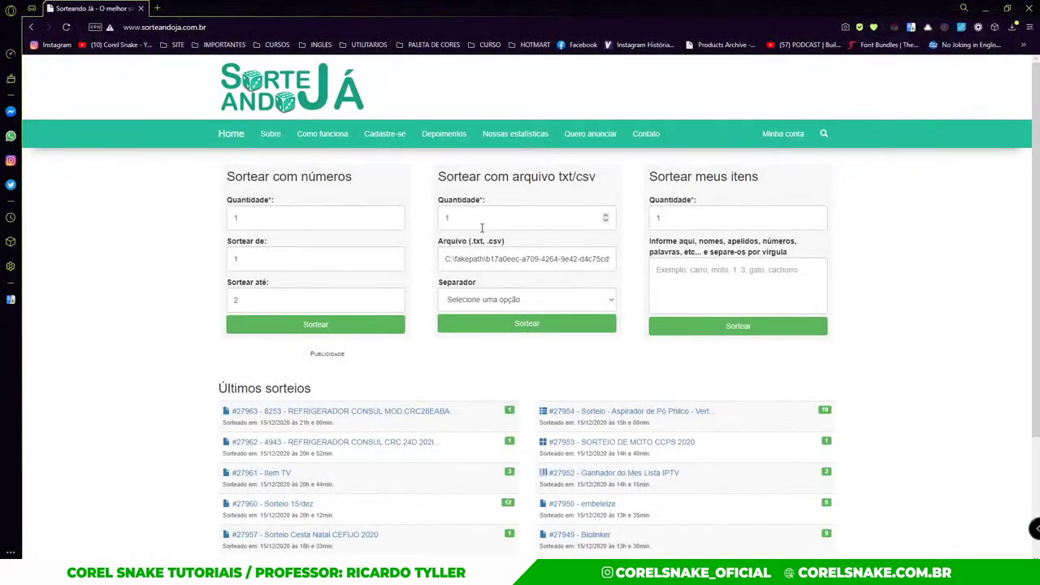
- Choose Ponto e vírgula (;) in the Separador dropdown of the txt/csv form
click(496, 302)
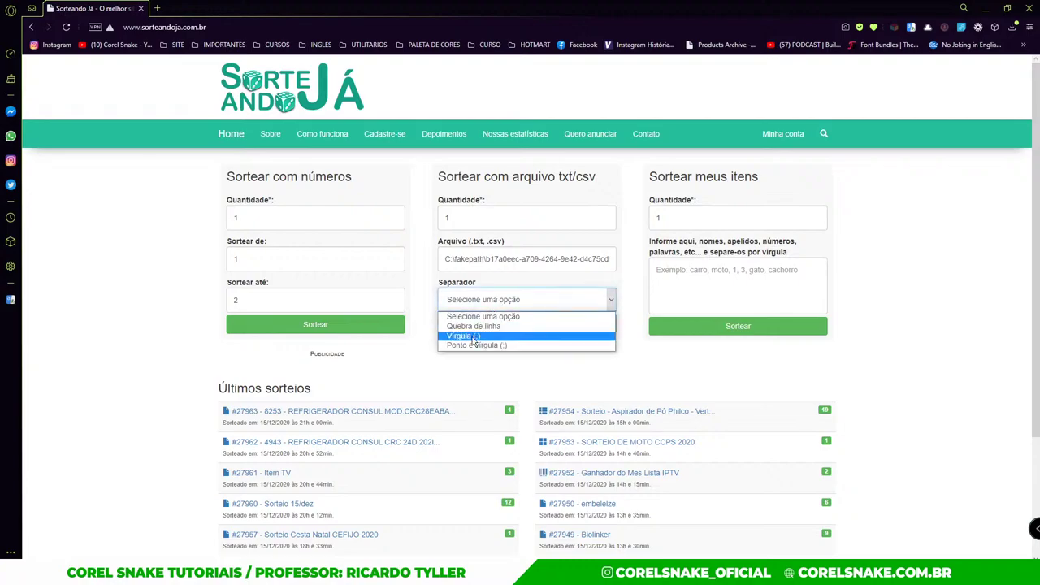
click(476, 344)
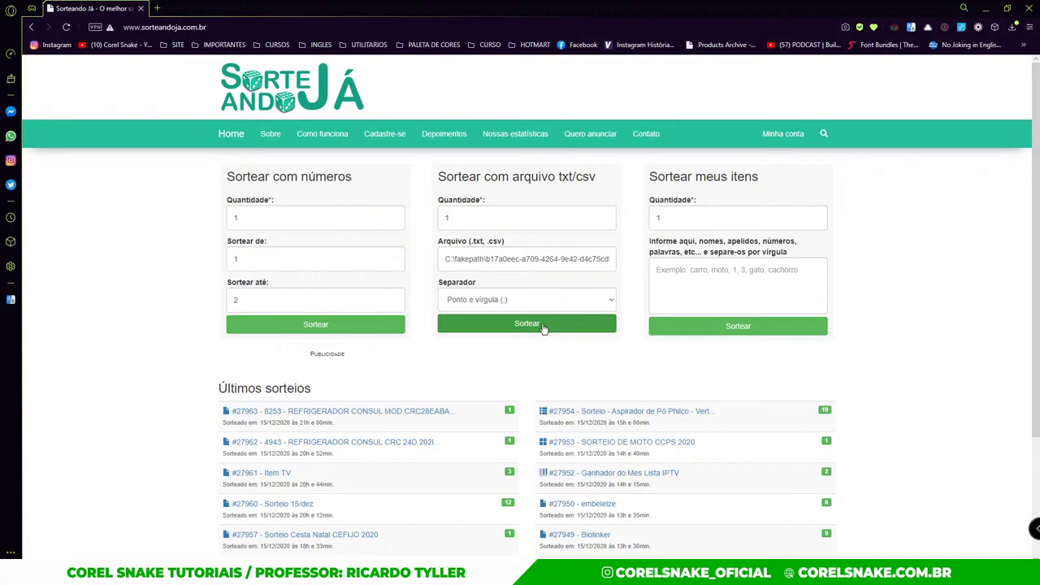
- Press Sortear under the txt/csv form to draw one winner from arquivo.csv
click(542, 328)
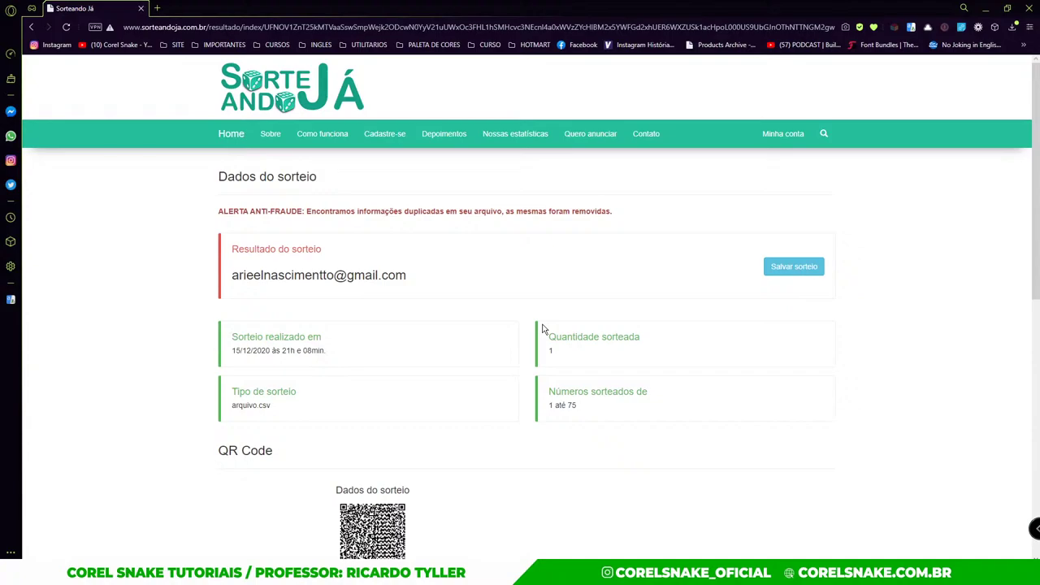
- Select the winning e-mail address under Resultado do sorteio, briefly switching to another window and back
drag(411, 276, 231, 276)
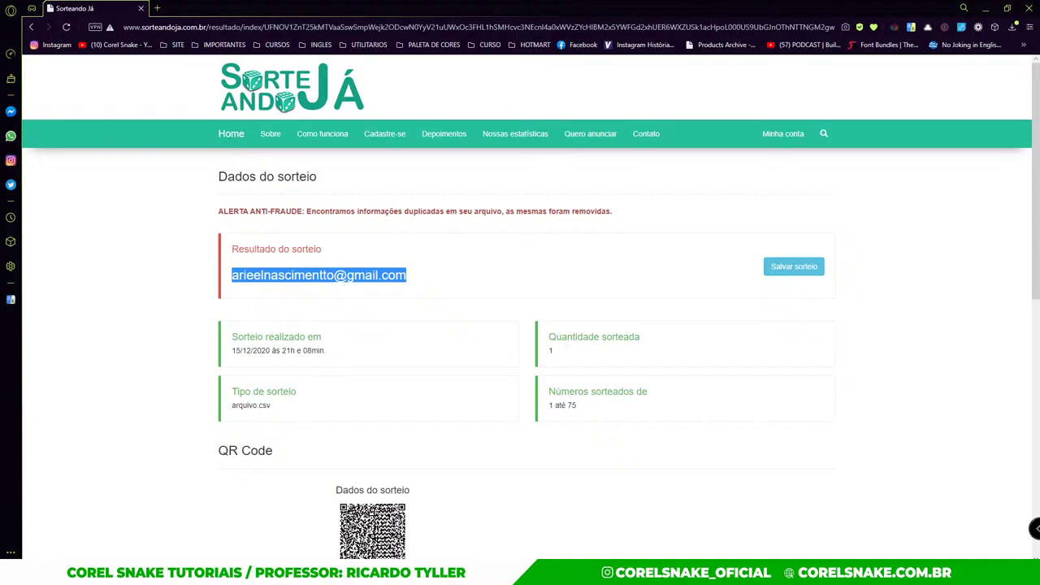
key(alt+Tab)
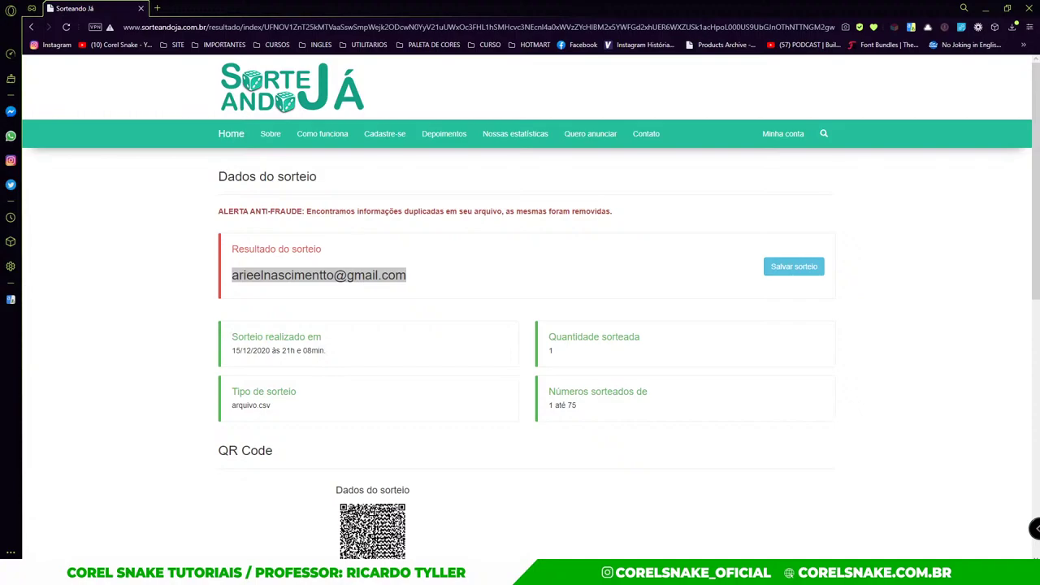
key(alt+Tab)
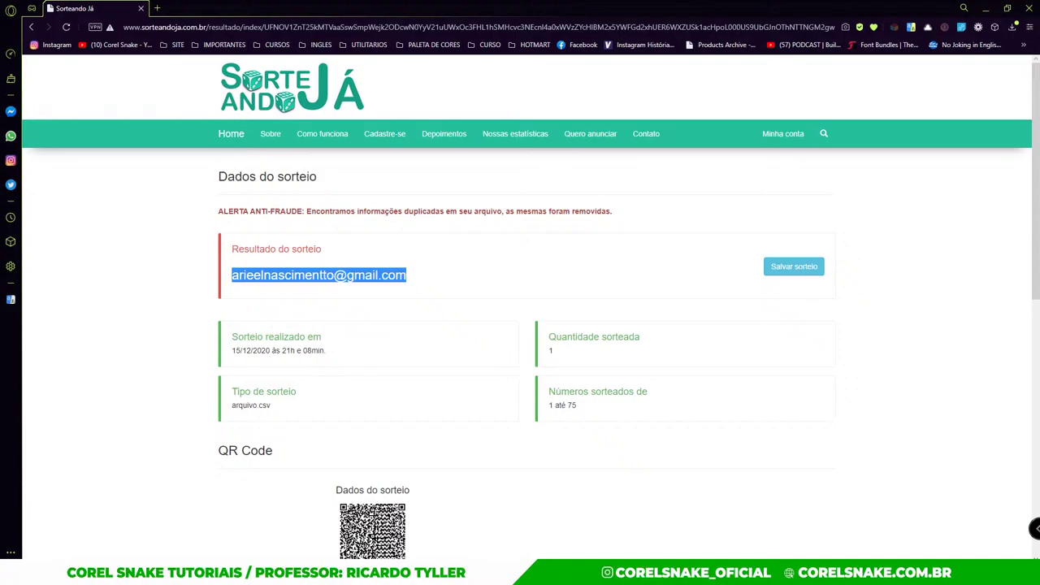
key(alt+Tab)
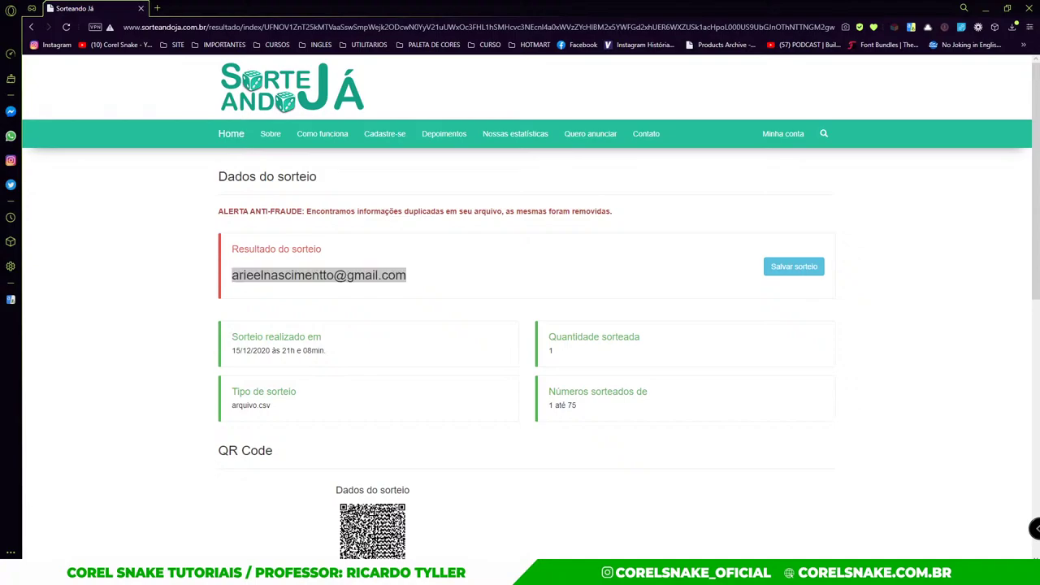